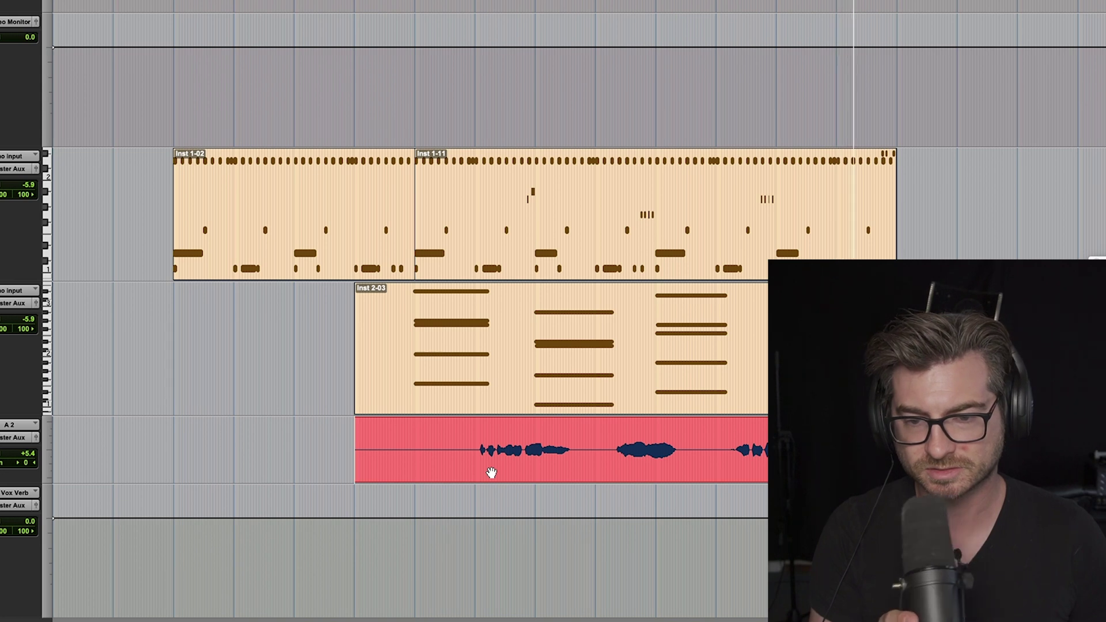
# Step: Stop recording the vocal take on ML Vox, leaving the new clip ML Vox_03
pyautogui.press('space')
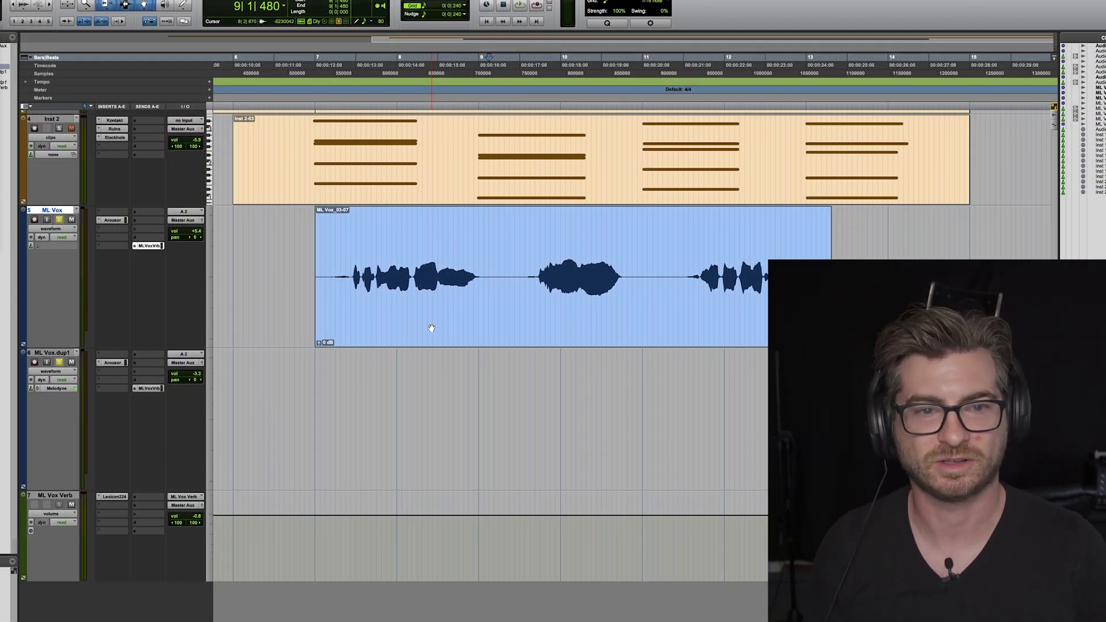
# Step: Open the newly recorded ML Vox vocal clip in the Melodyne editor
pyautogui.click(432, 329)
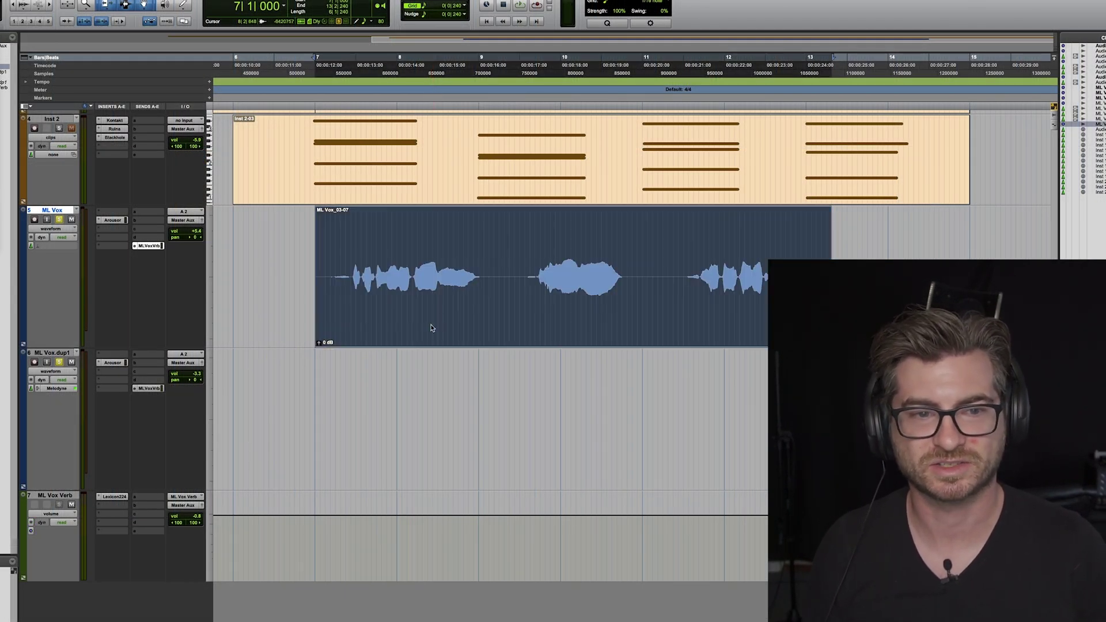
pyautogui.rightClick(514, 313)
pyautogui.moveTo(561, 433)
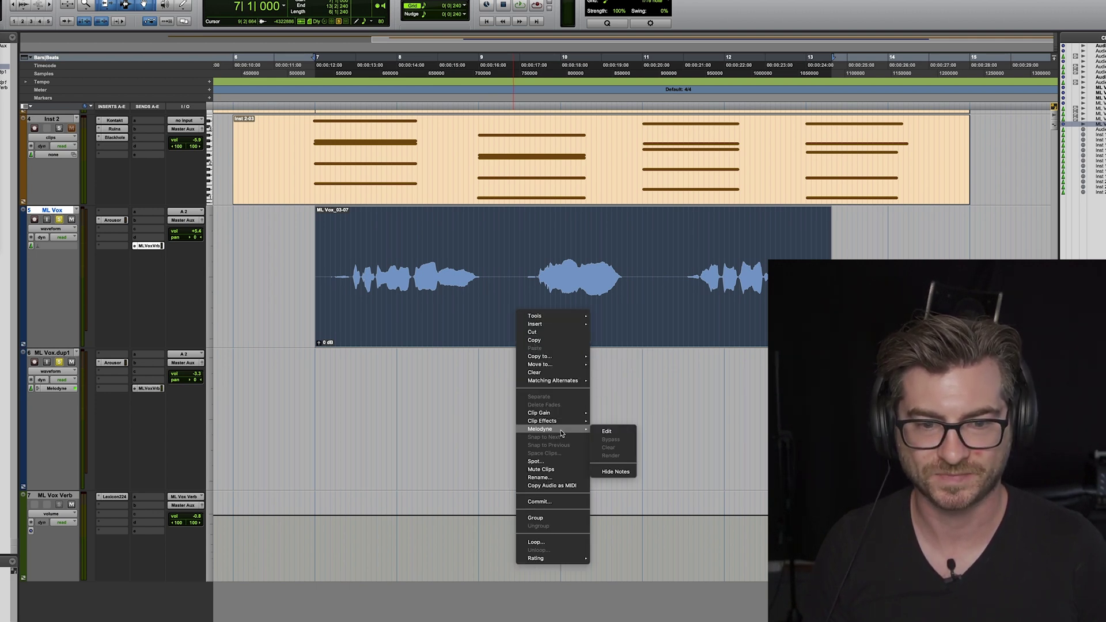
pyautogui.click(621, 437)
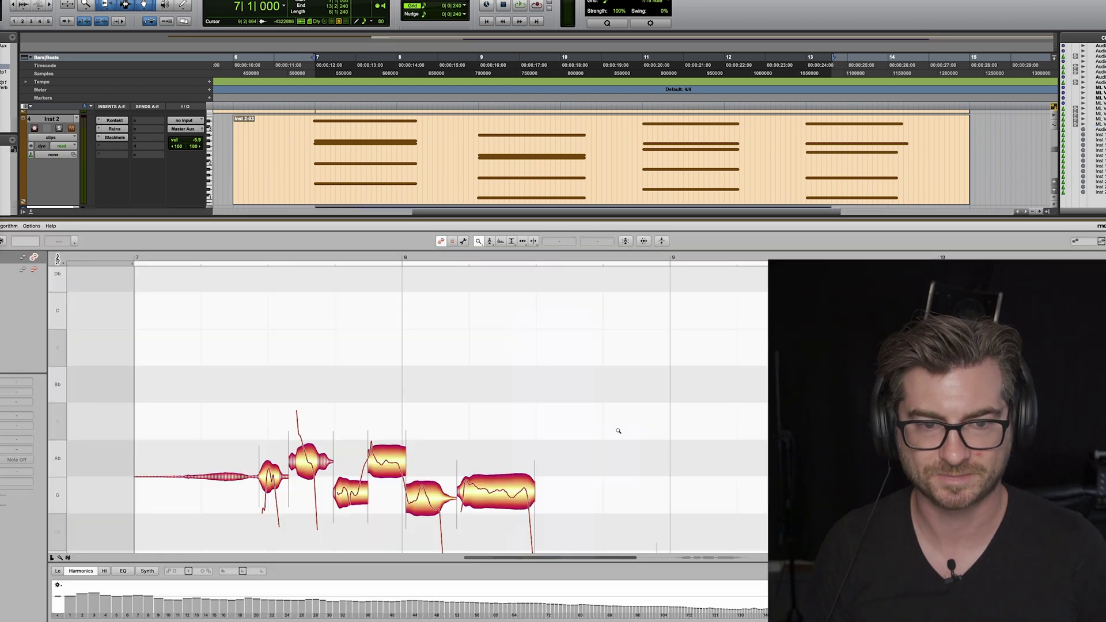
# Step: Select the first phrase of the vocal clip for editing
pyautogui.scroll(-1, 378, 393)
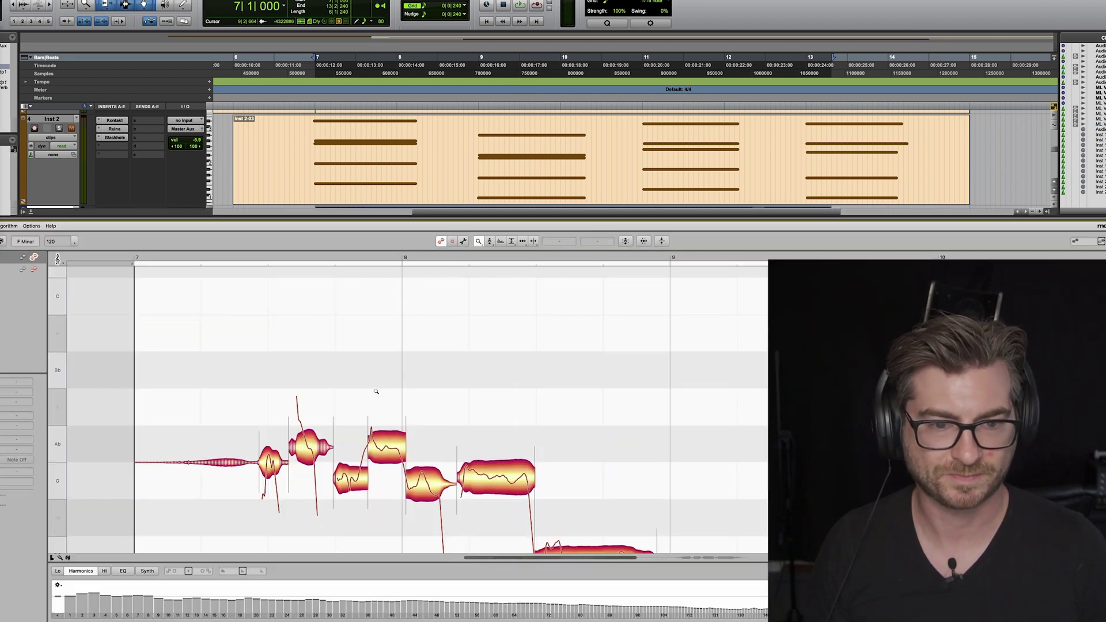
pyautogui.scroll(-6, 408, 412)
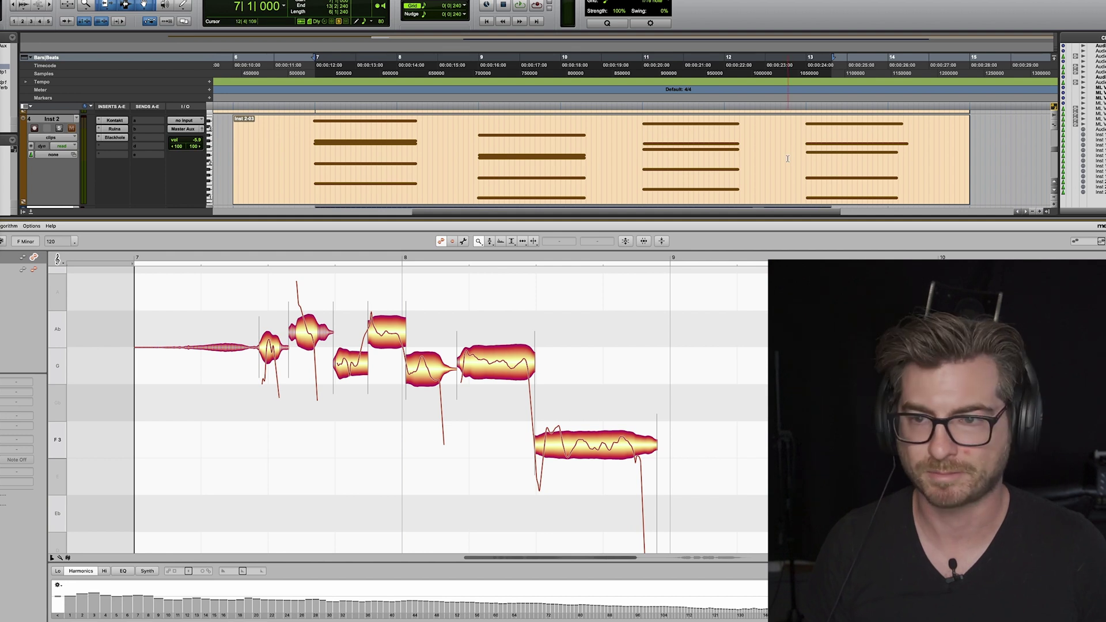
pyautogui.scroll(-1, 812, 176)
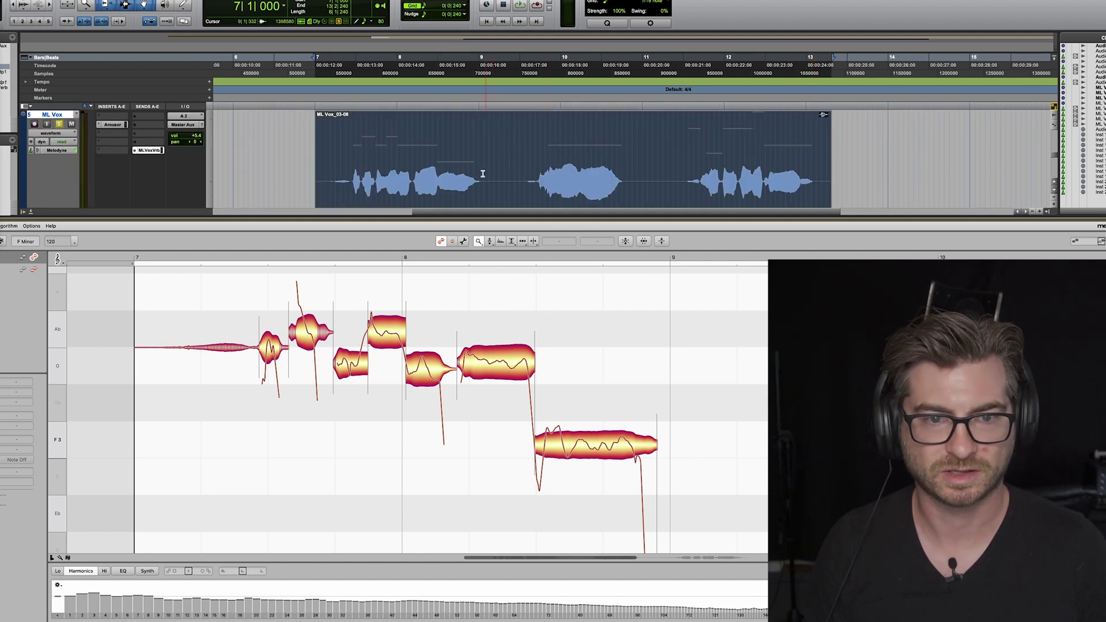
pyautogui.moveTo(482, 174); pyautogui.dragTo(355, 184)
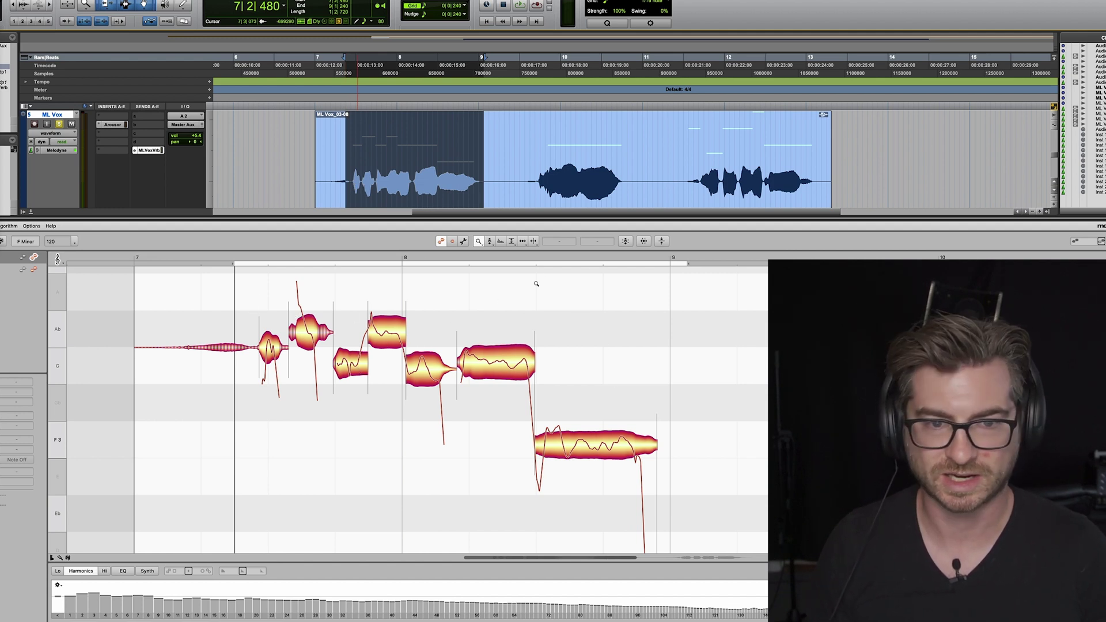
# Step: With the Pitch tool, snap all the phrase's notes to their semitone centres and audition
pyautogui.click(490, 242)
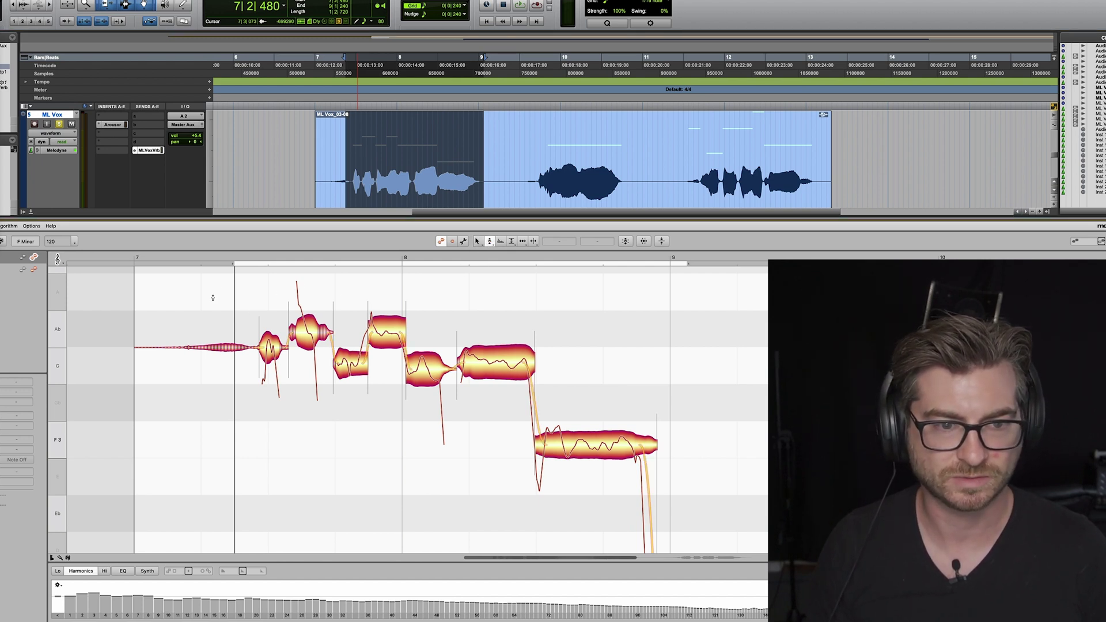
pyautogui.moveTo(212, 297); pyautogui.dragTo(711, 505)
pyautogui.doubleClick(587, 446)
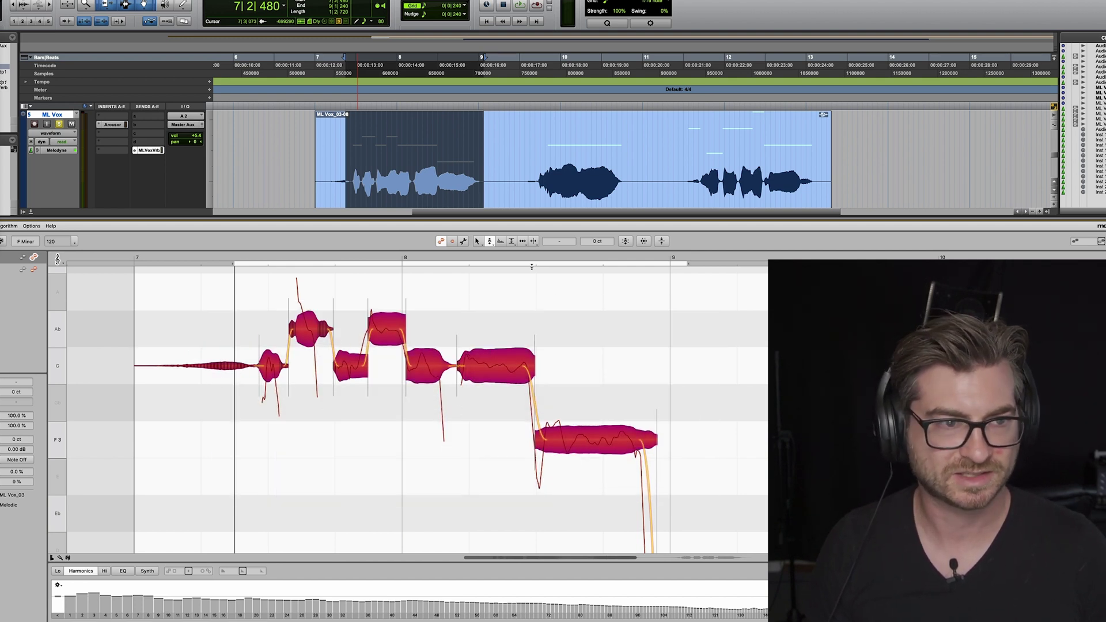
pyautogui.press('space')
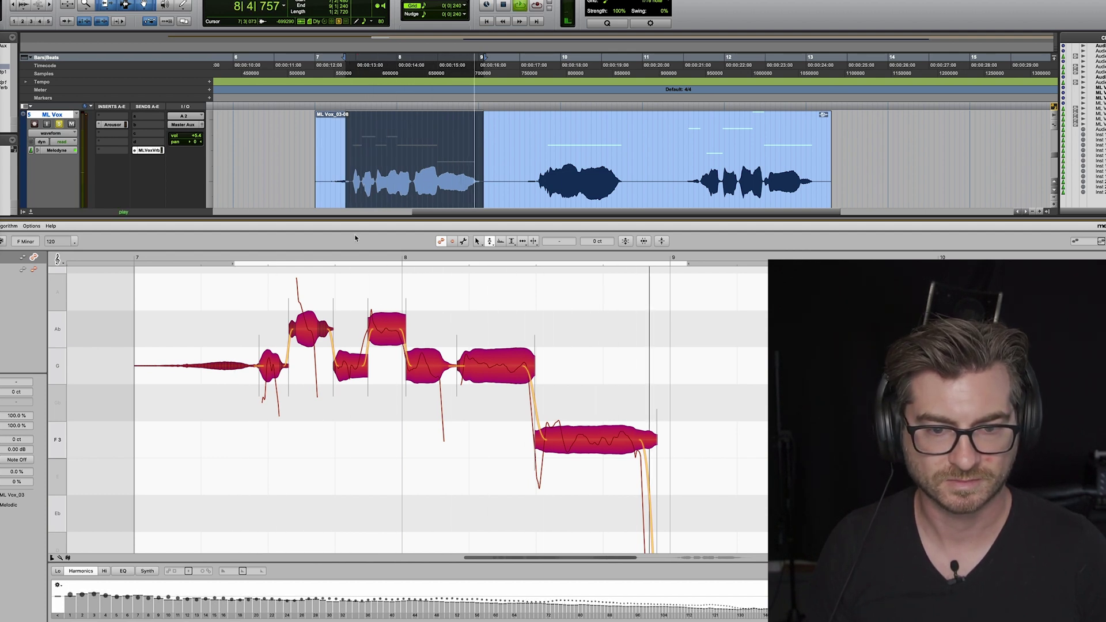
pyautogui.press('space')
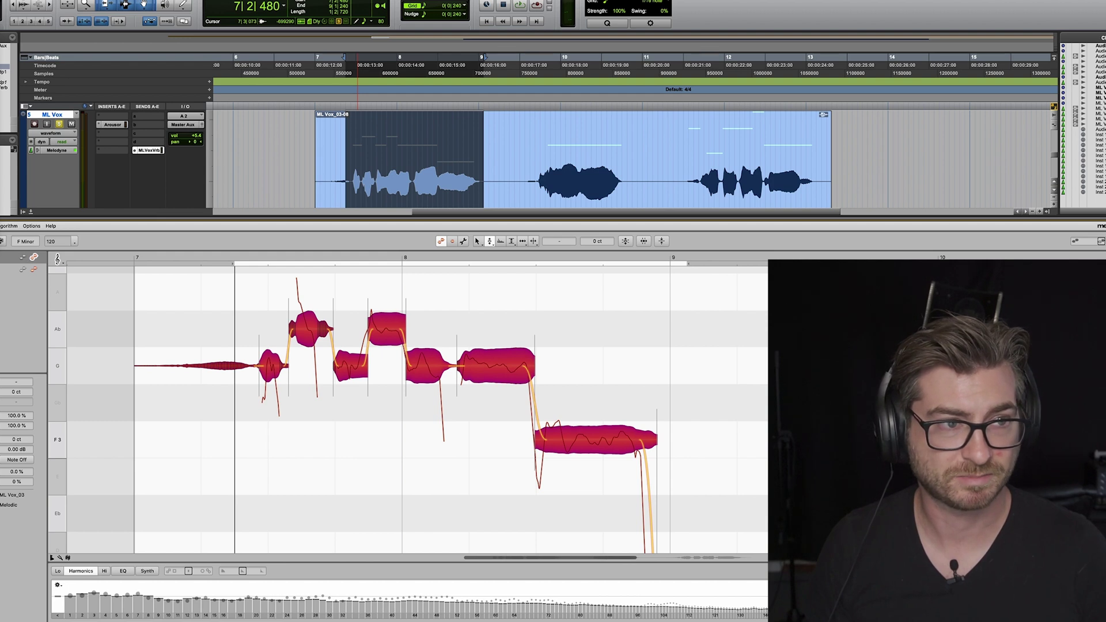
# Step: Redetect the phrase's notes and re-centre their pitches to 0 cents, auditioning in between
pyautogui.click(8, 226)
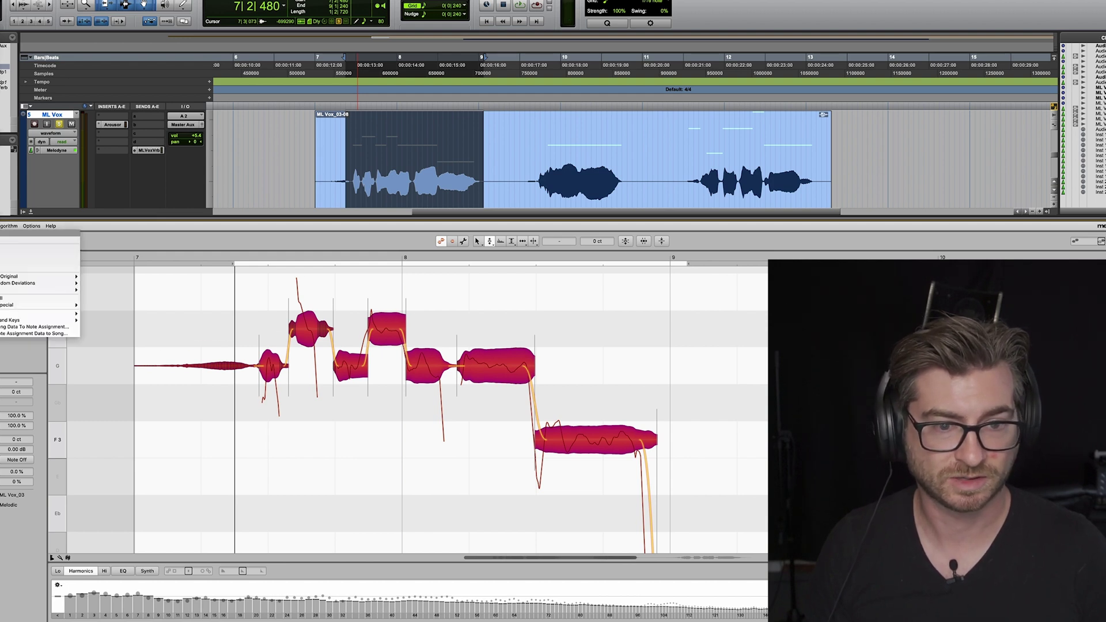
pyautogui.click(35, 232)
pyautogui.press('space')
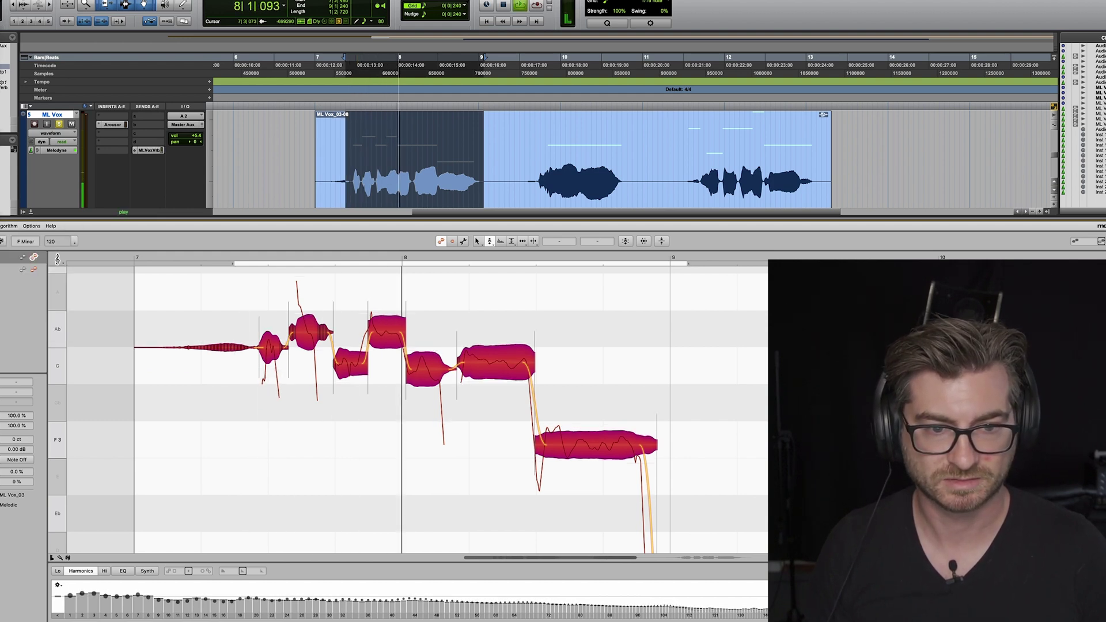
pyautogui.press('space')
pyautogui.click(2, 226)
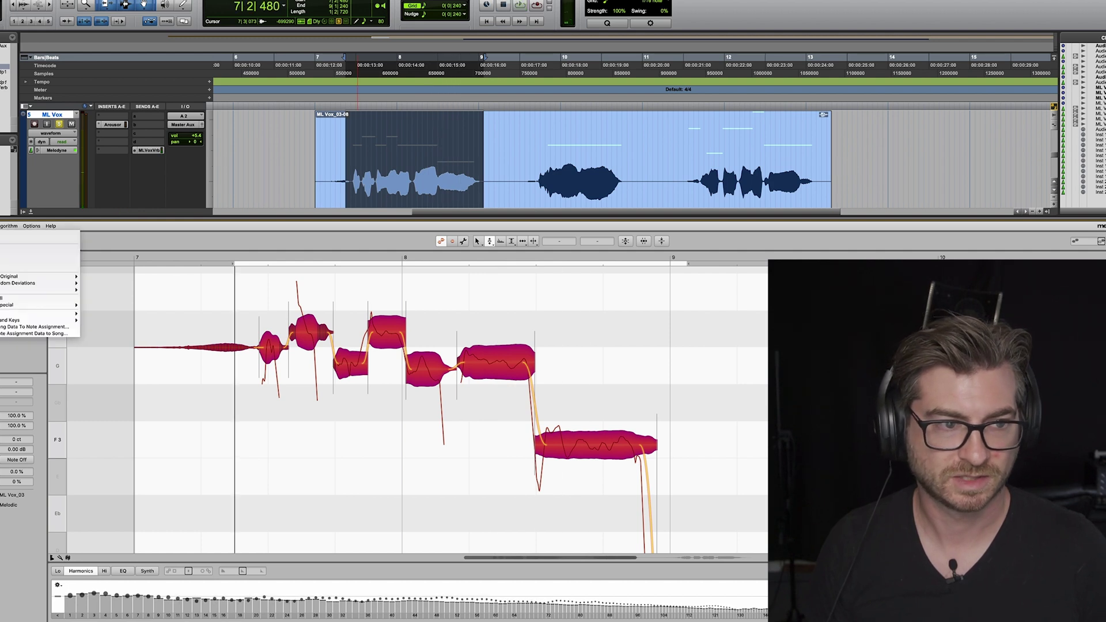
pyautogui.click(35, 327)
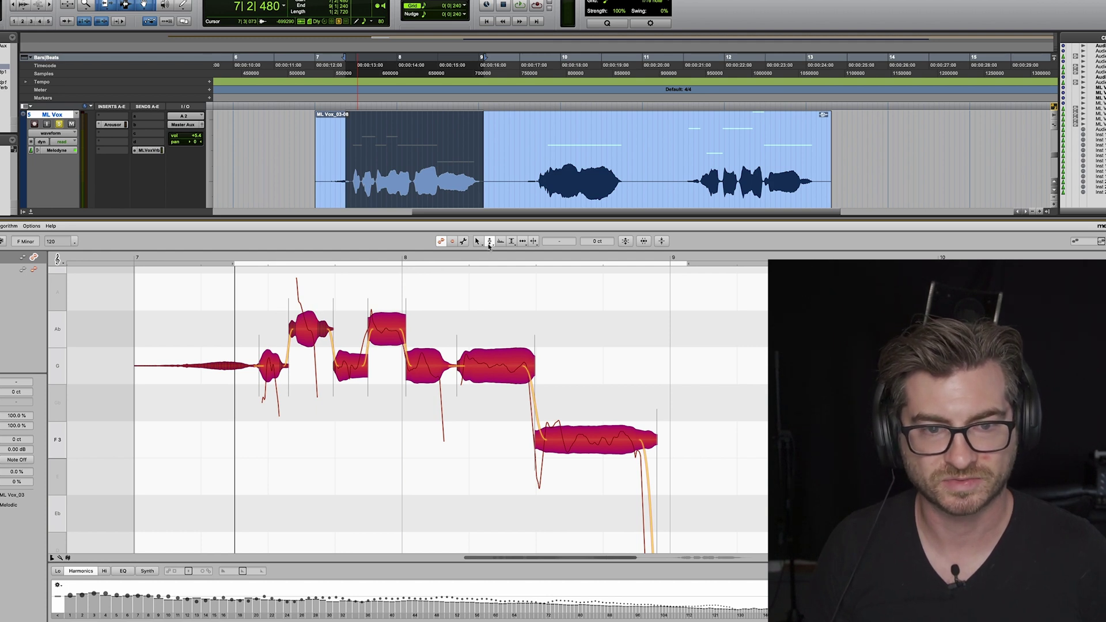
# Step: Reduce the first Ab note's pitch modulation to about 51%, then check the second Ab by ear
pyautogui.press('super+a')
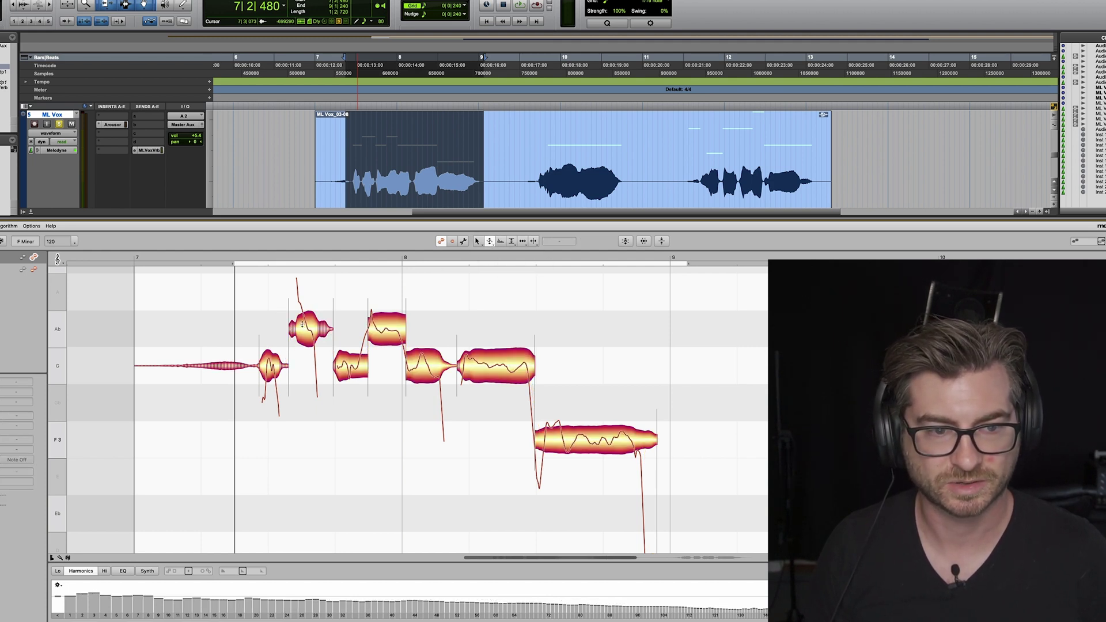
pyautogui.moveTo(304, 320); pyautogui.dragTo(306, 344)
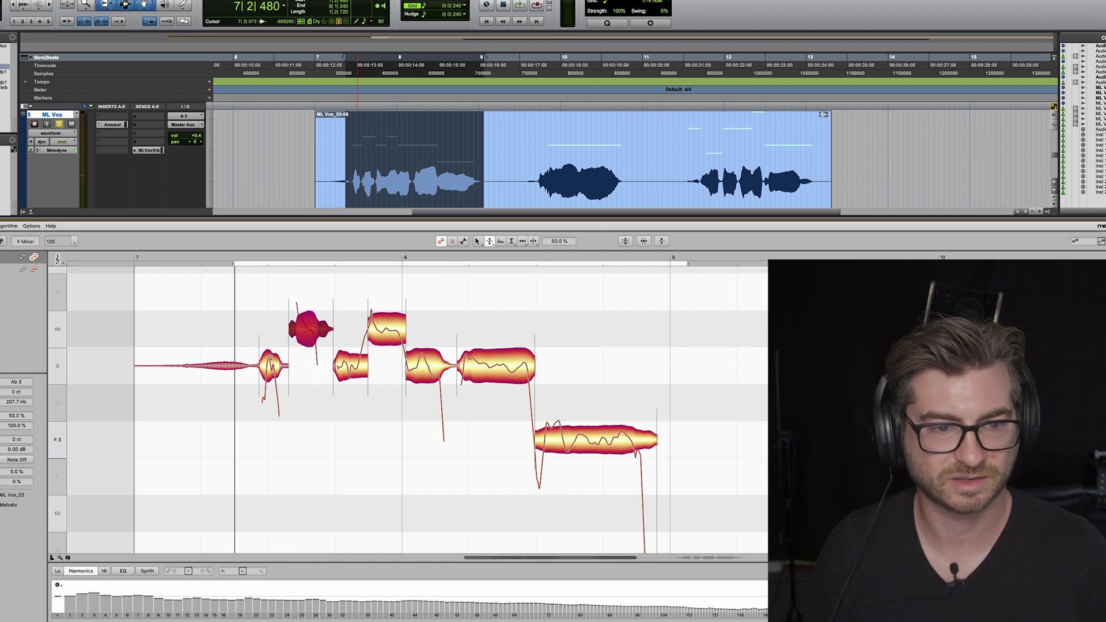
pyautogui.press('space')
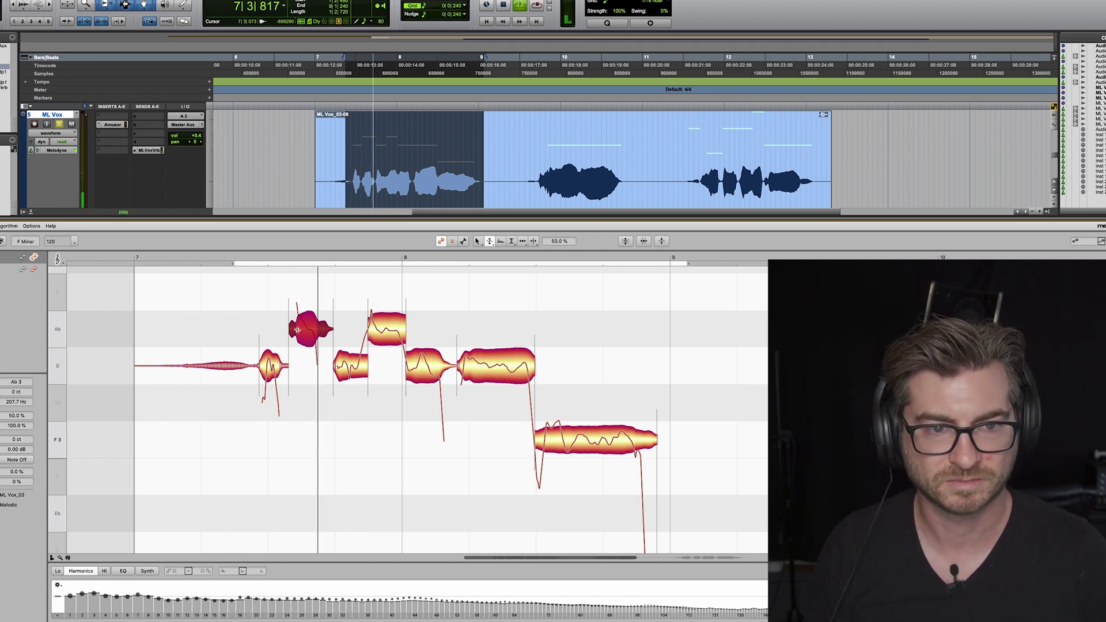
pyautogui.press('space')
pyautogui.click(375, 332)
pyautogui.press('space')
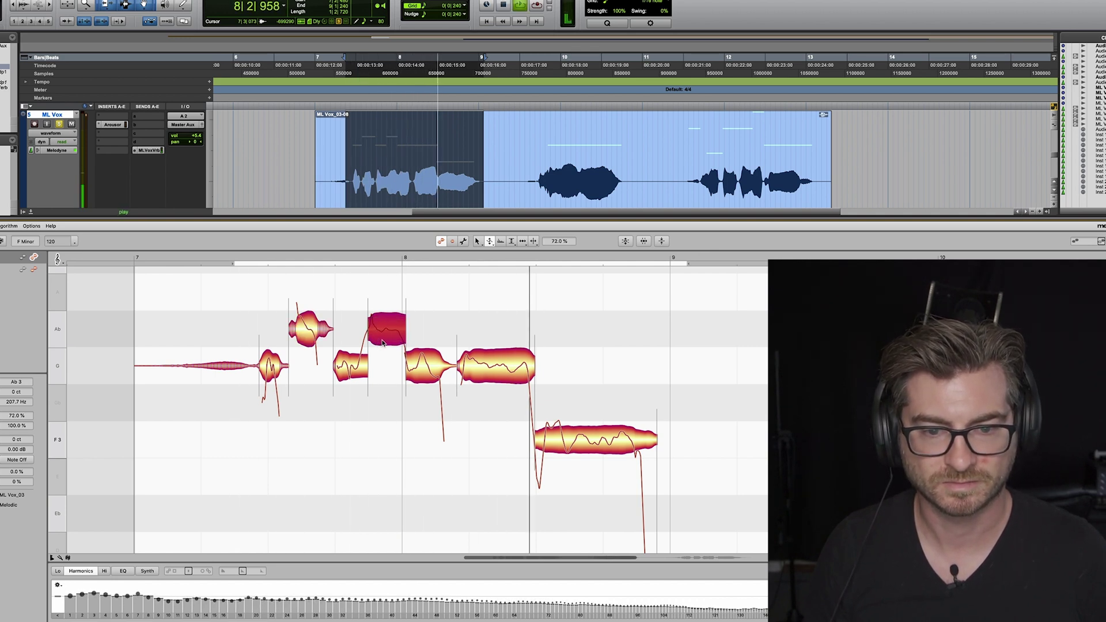
pyautogui.press('space')
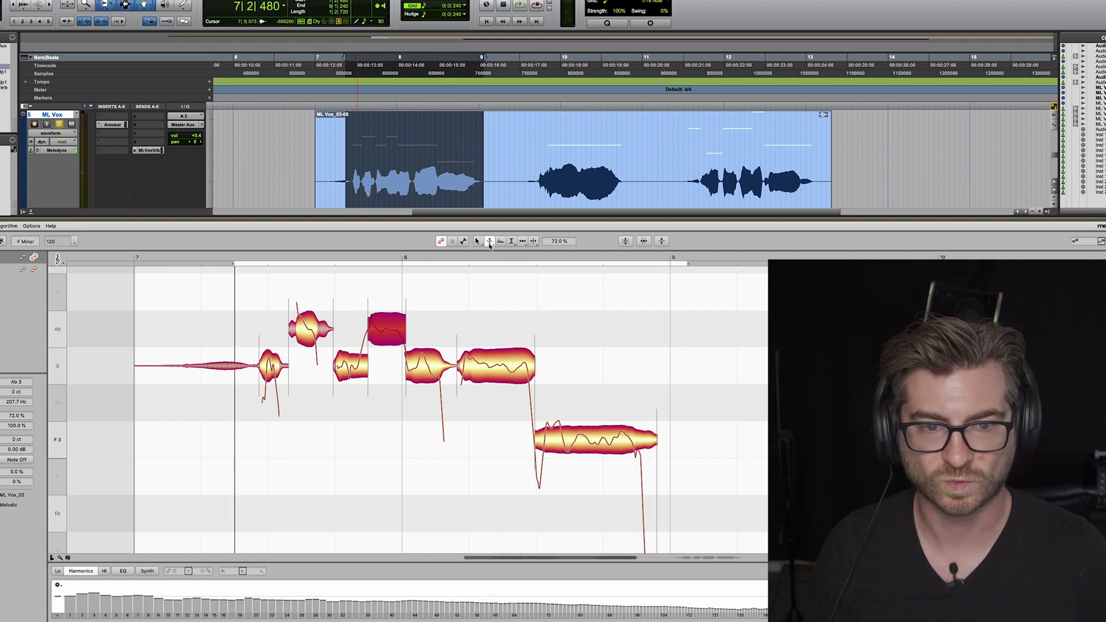
# Step: Lower the low F3 note's pitch drift to 62% with the Pitch Drift tool
pyautogui.moveTo(490, 244); pyautogui.dragTo(490, 265)
pyautogui.click(583, 438)
pyautogui.moveTo(585, 446); pyautogui.dragTo(590, 317)
pyautogui.moveTo(571, 419)
pyautogui.mouseDown()
pyautogui.moveTo(571, 449)
pyautogui.moveTo(571, 419)
pyautogui.mouseUp()
pyautogui.press('space')
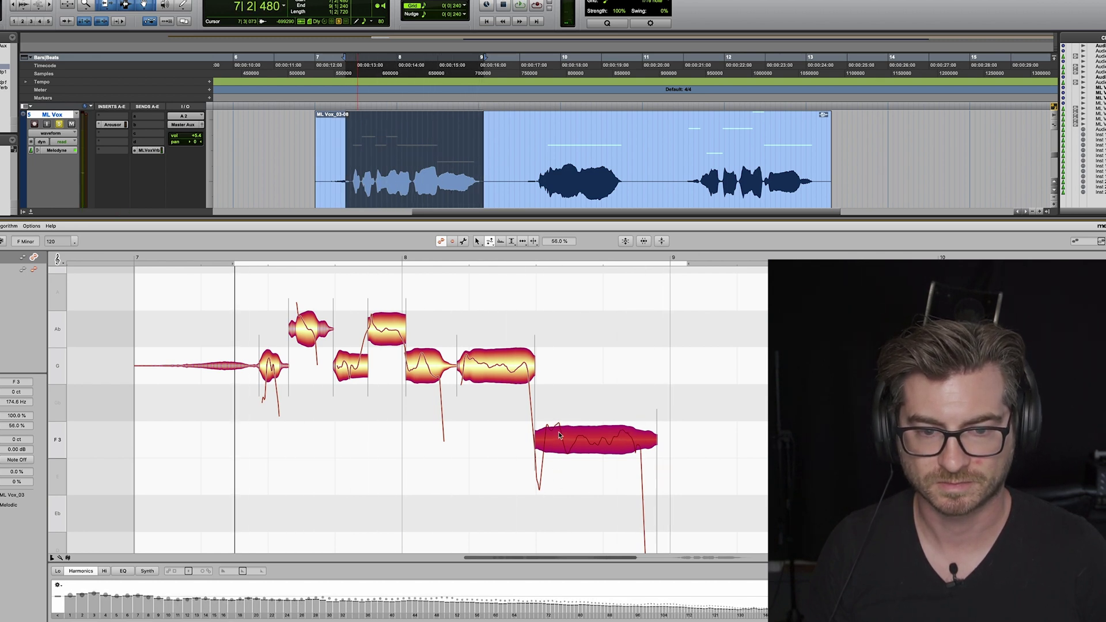
pyautogui.moveTo(558, 437); pyautogui.dragTo(557, 438)
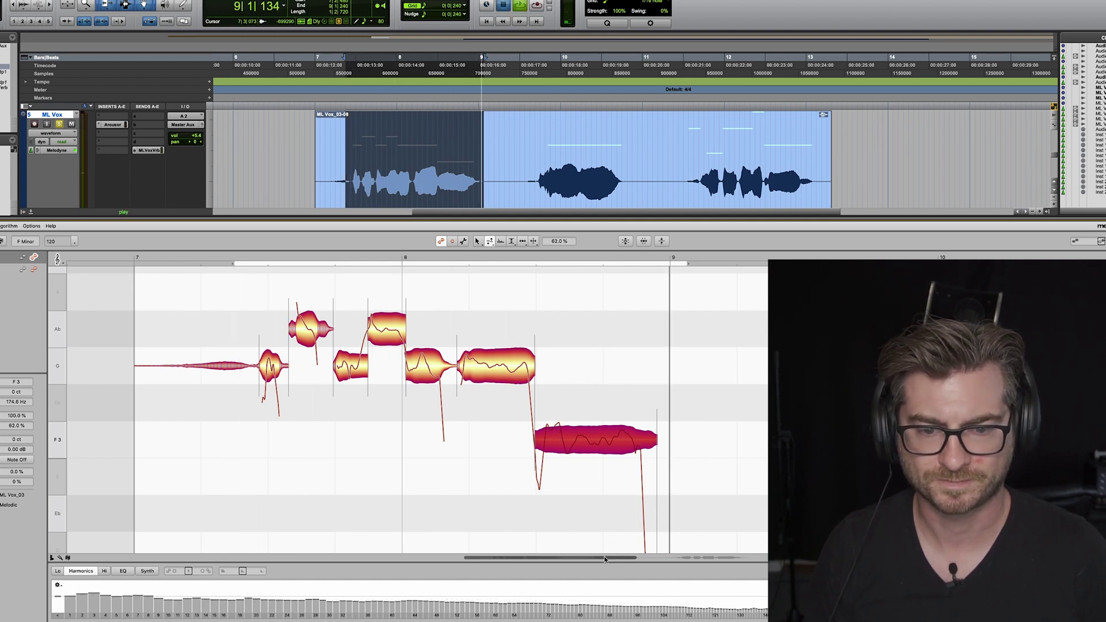
# Step: In the second phrase, snap the long note onto G and raise the short note to Ab 3
pyautogui.hscroll(10, 624, 542)
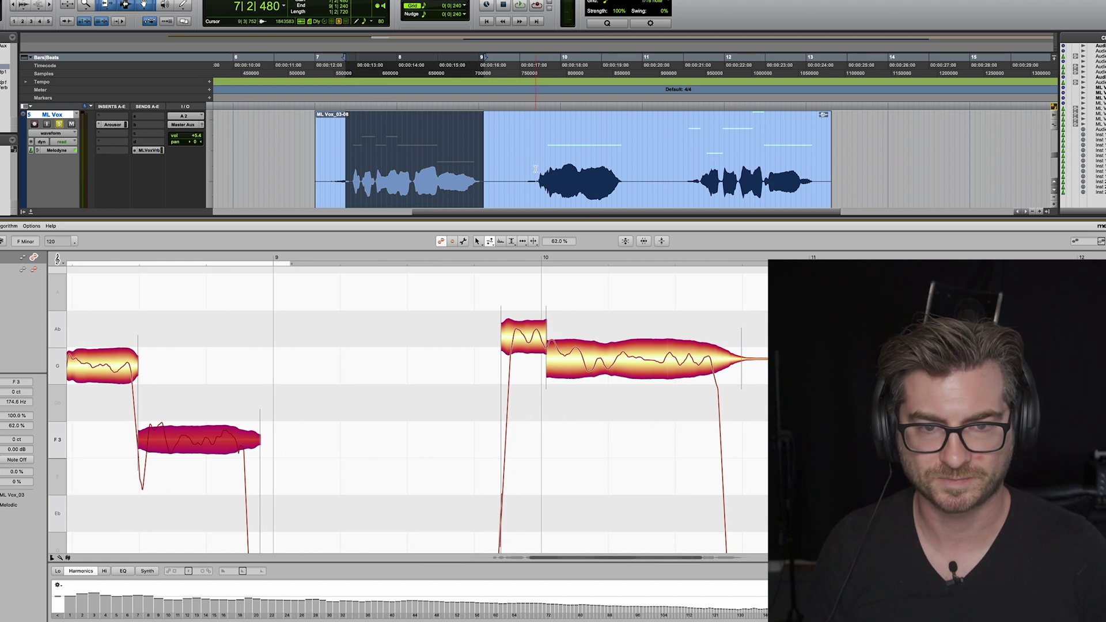
pyautogui.moveTo(536, 169); pyautogui.dragTo(632, 173)
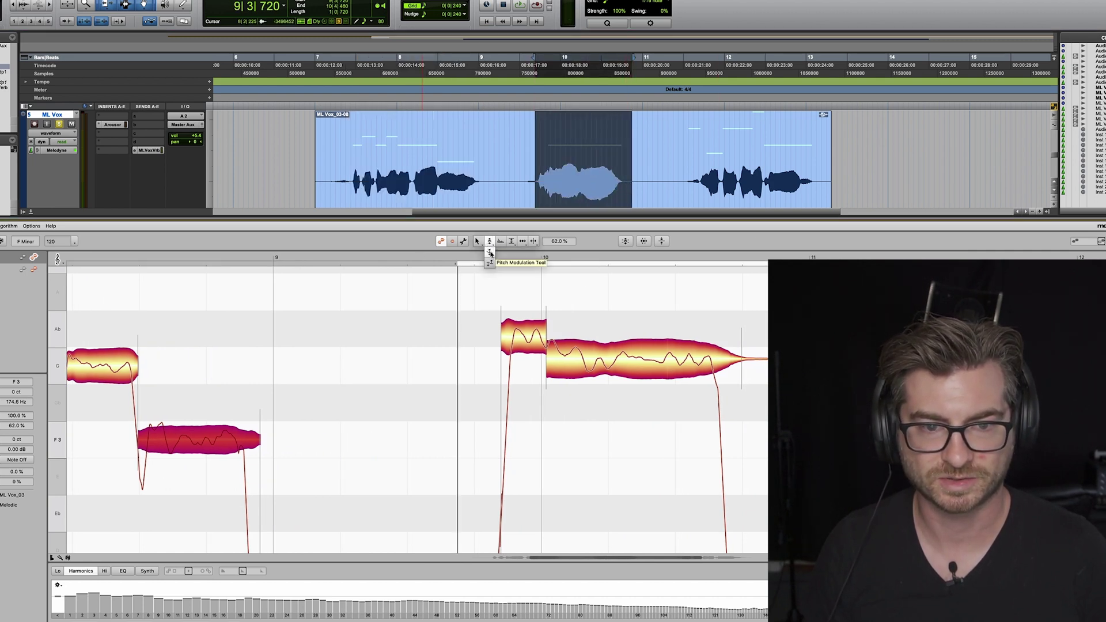
pyautogui.click(489, 242)
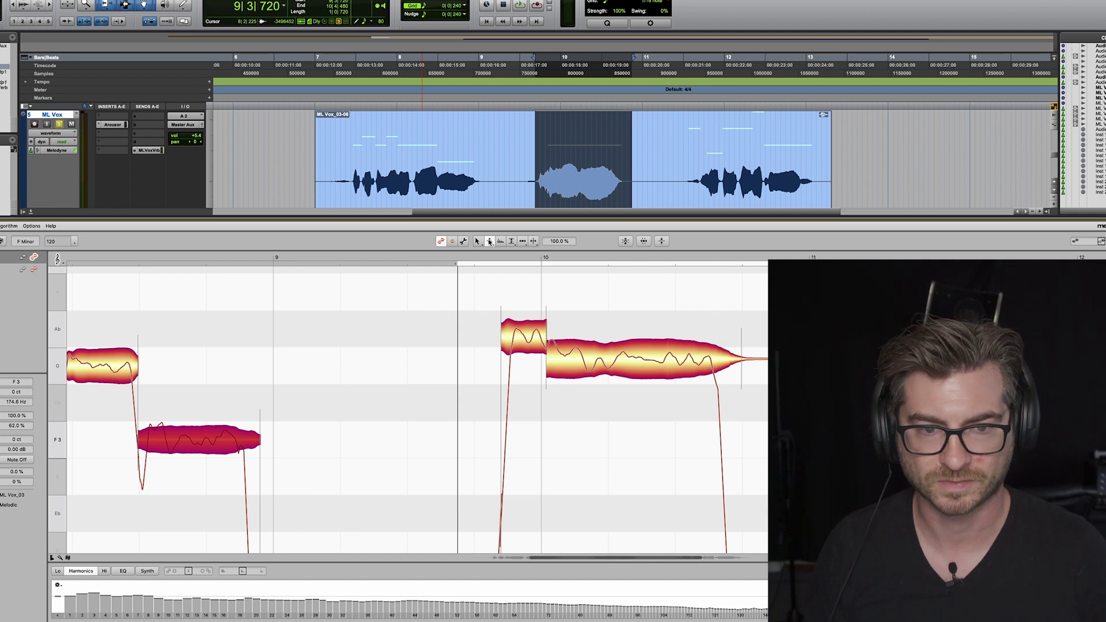
pyautogui.click(489, 242)
pyautogui.click(490, 244)
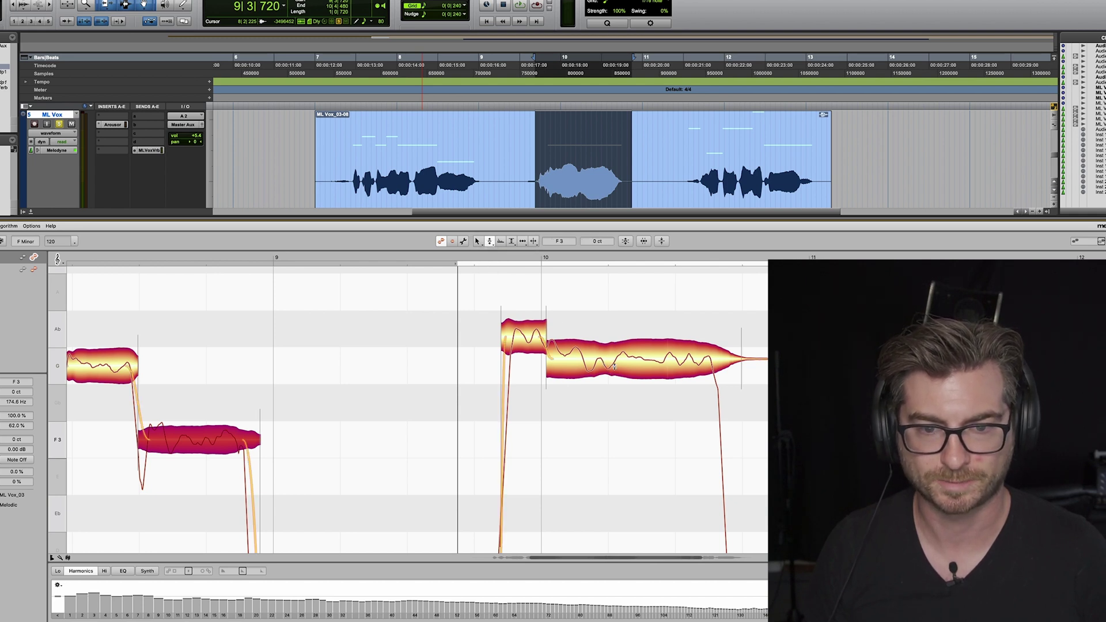
pyautogui.doubleClick(615, 366)
pyautogui.moveTo(525, 336)
pyautogui.mouseDown()
pyautogui.moveTo(530, 361)
pyautogui.moveTo(531, 326)
pyautogui.mouseUp()
pyautogui.press('space')
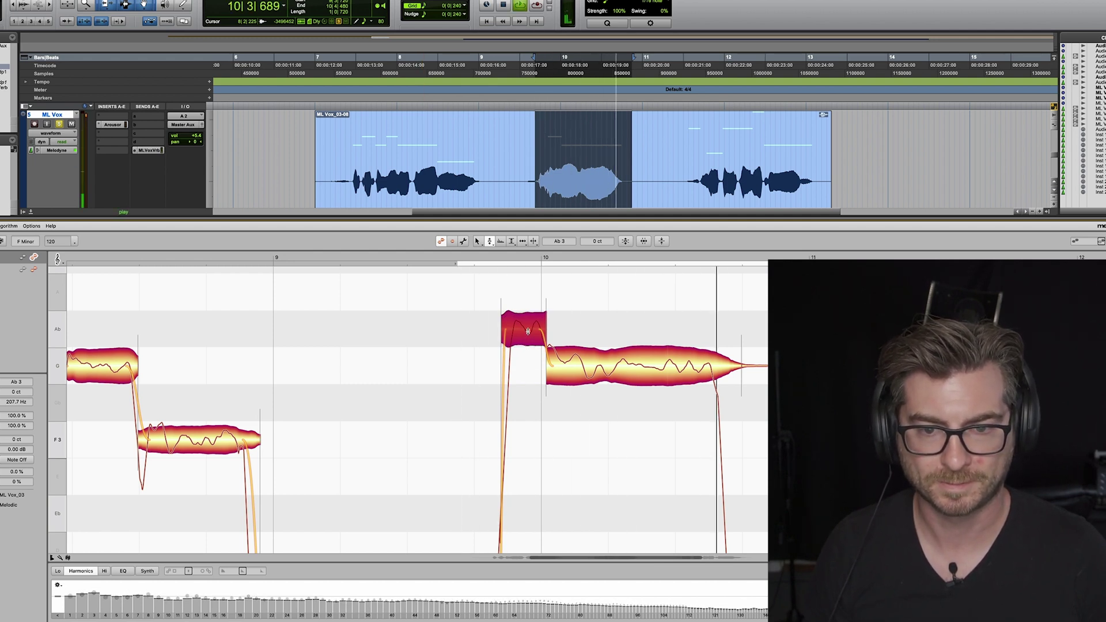
pyautogui.press('space')
# Step: Reduce the vibrato on the long G note to 63%, auditioning the change
pyautogui.scroll(-3, 550, 391)
pyautogui.scroll(-6, 544, 392)
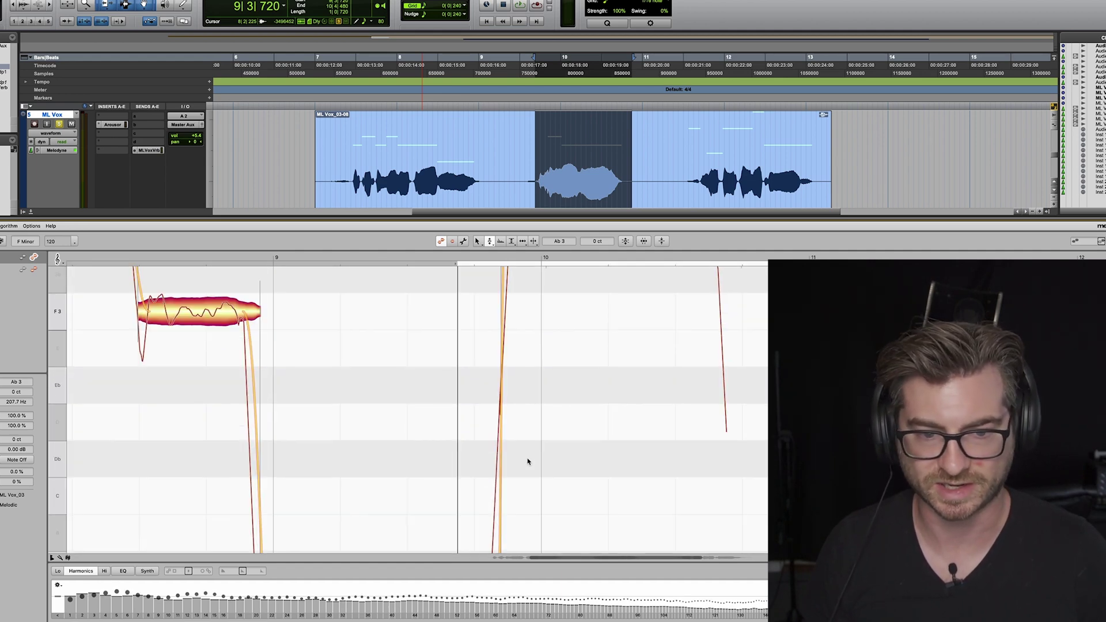
pyautogui.scroll(5, 528, 462)
pyautogui.click(490, 241)
pyautogui.click(493, 256)
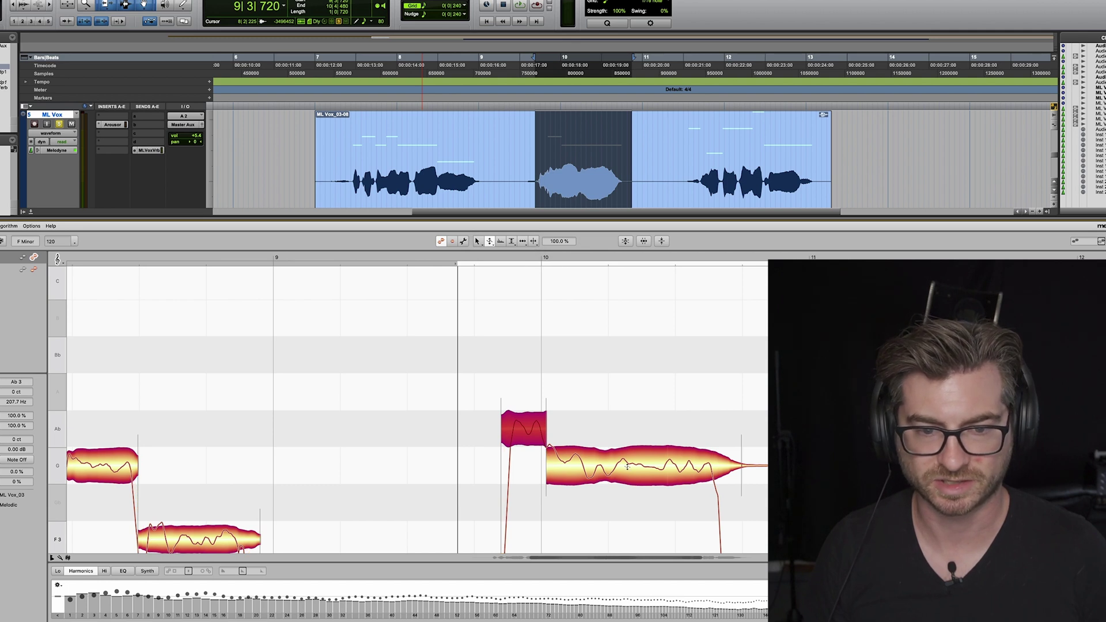
pyautogui.moveTo(627, 467); pyautogui.dragTo(639, 486)
pyautogui.press('space')
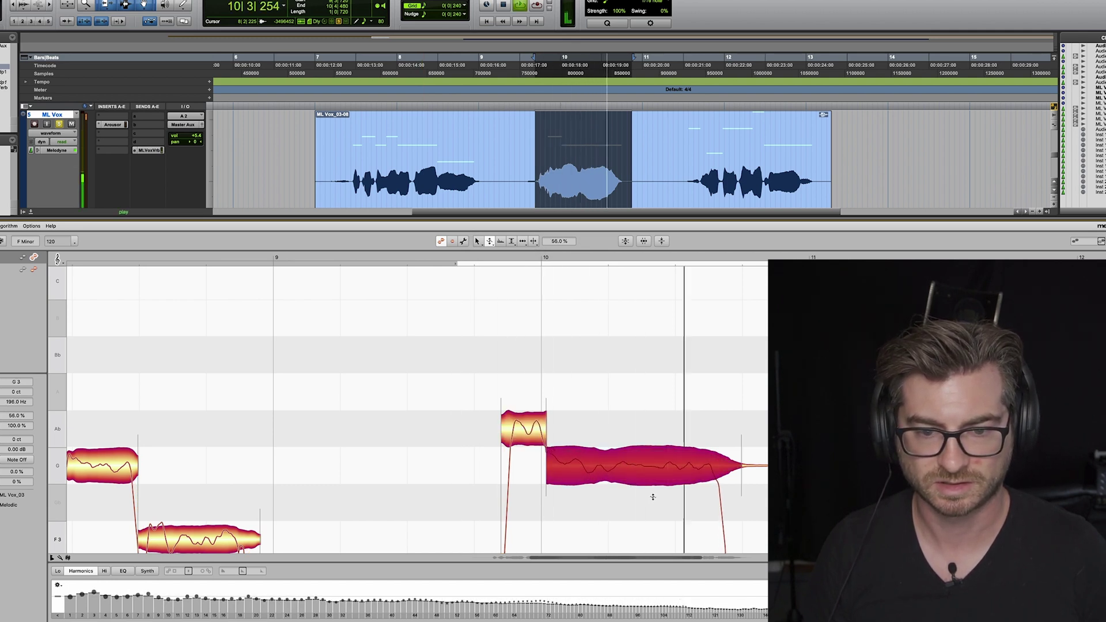
pyautogui.press('space')
pyautogui.moveTo(639, 485); pyautogui.dragTo(651, 478)
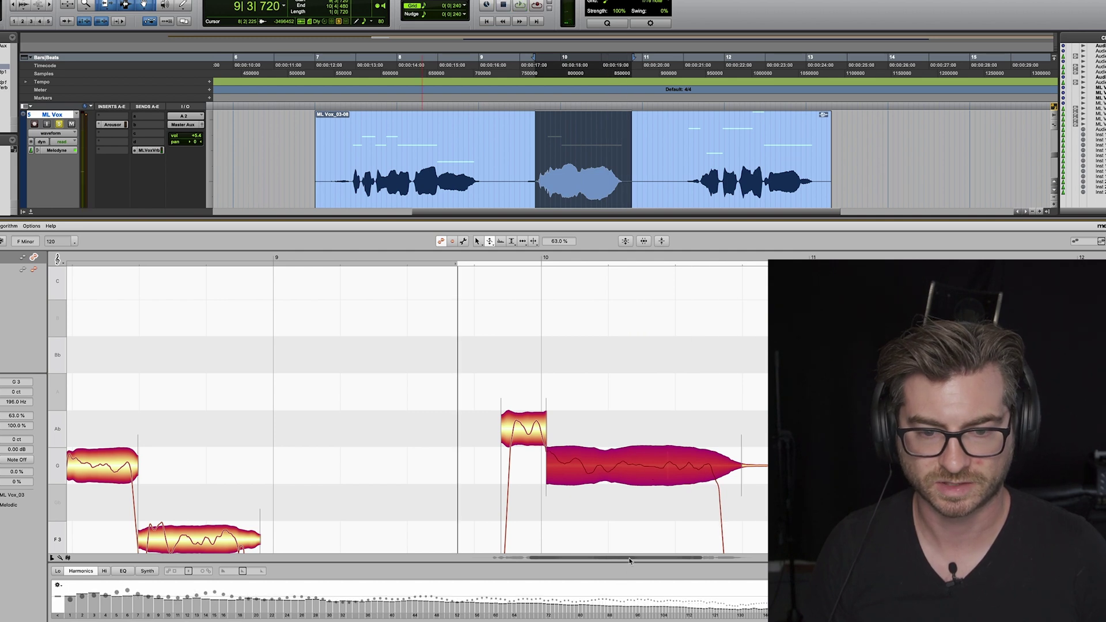
pyautogui.moveTo(629, 560); pyautogui.dragTo(694, 558)
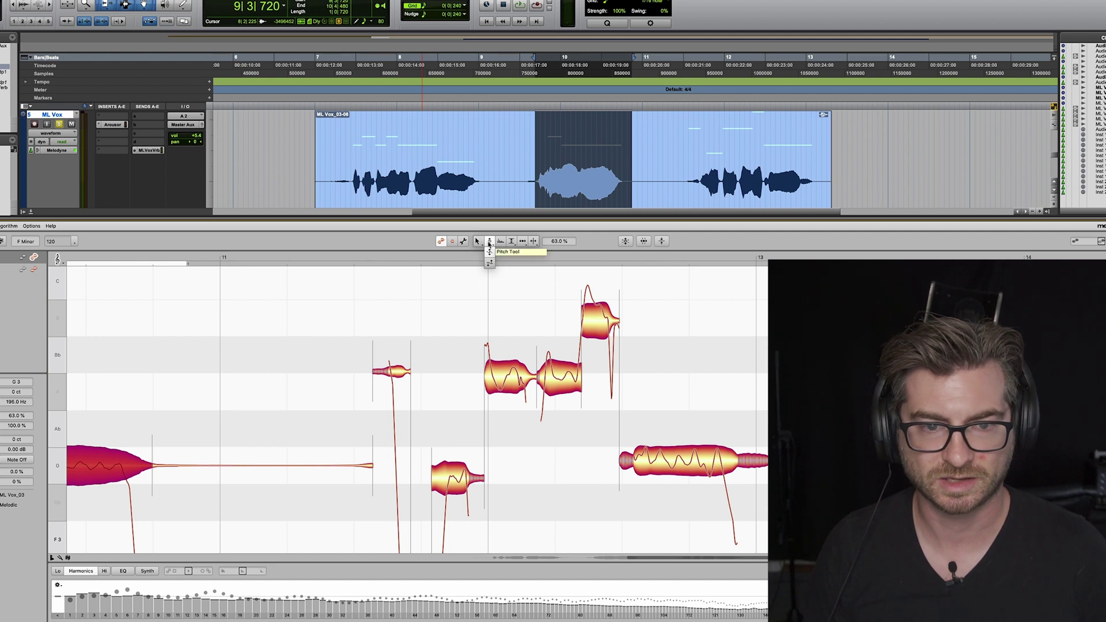
# Step: Snap the selected notes to semitone centres and play back from 11|3|480
pyautogui.click(489, 241)
pyautogui.moveTo(372, 294); pyautogui.dragTo(712, 412)
pyautogui.doubleClick(688, 397)
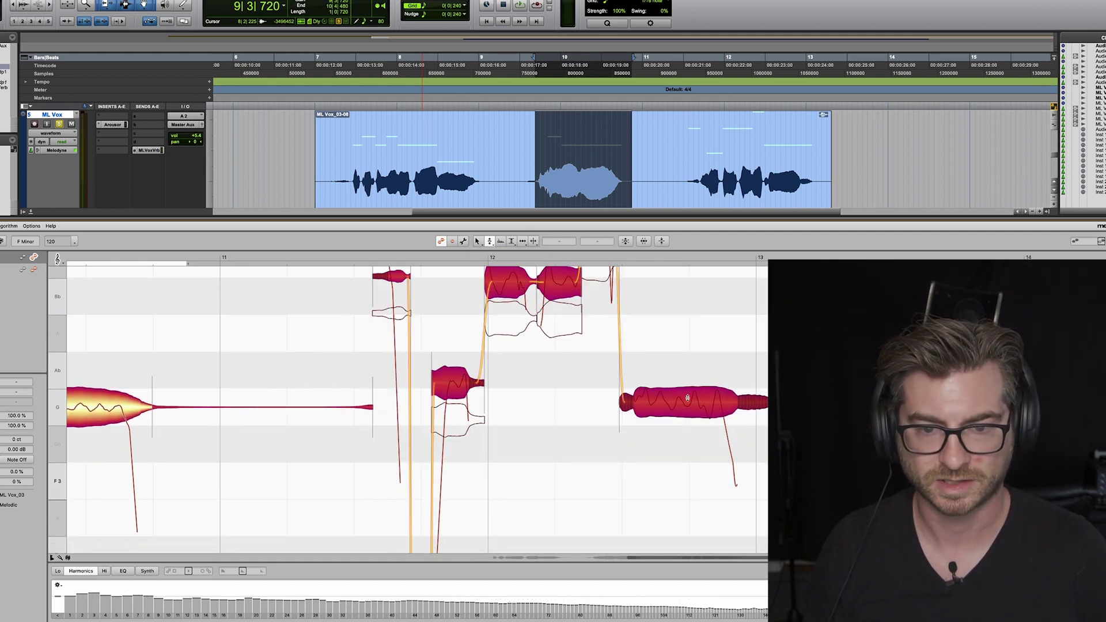
pyautogui.scroll(3, 647, 418)
pyautogui.press('space')
pyautogui.click(695, 148)
pyautogui.press('space')
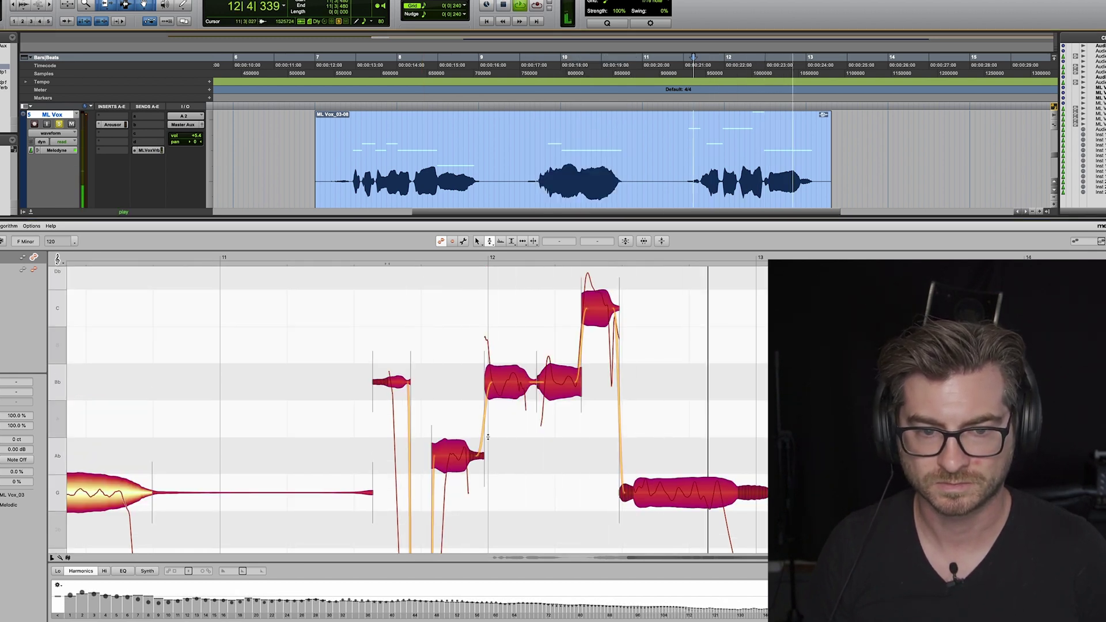
pyautogui.press('space')
# Step: Lower the later Ab note a semitone to G and audition it
pyautogui.click(453, 390)
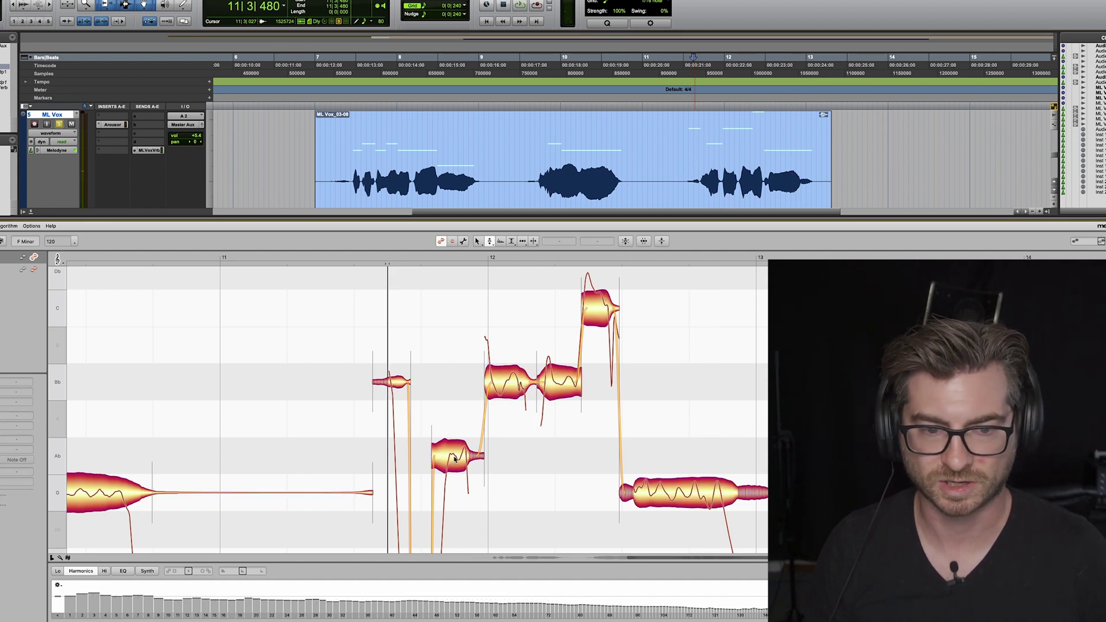
pyautogui.click(455, 464)
pyautogui.moveTo(455, 466); pyautogui.dragTo(458, 502)
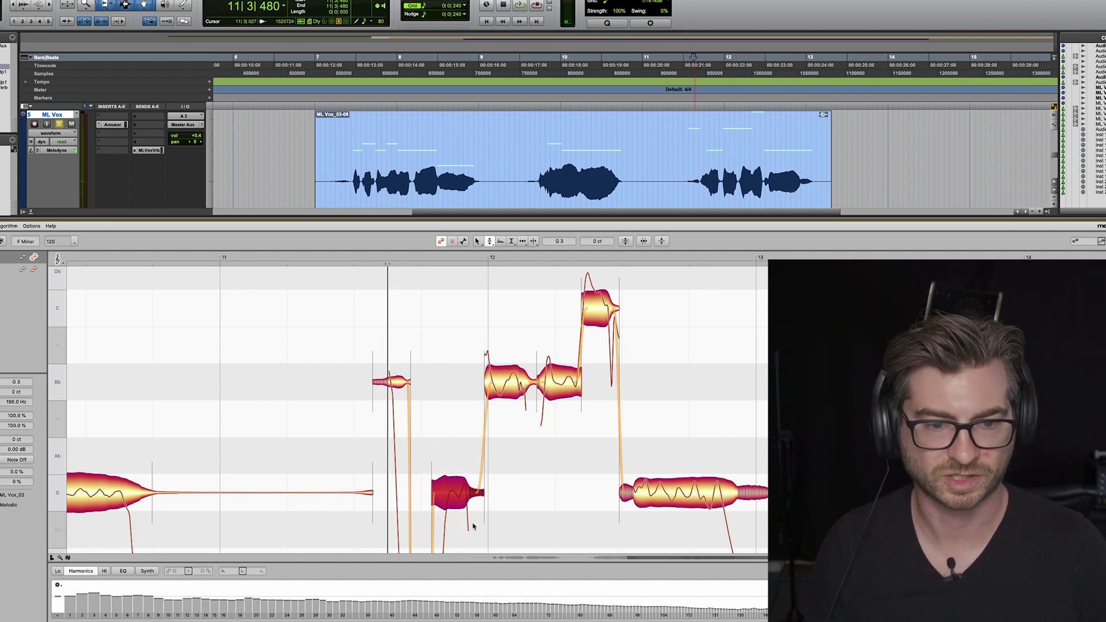
pyautogui.press('space')
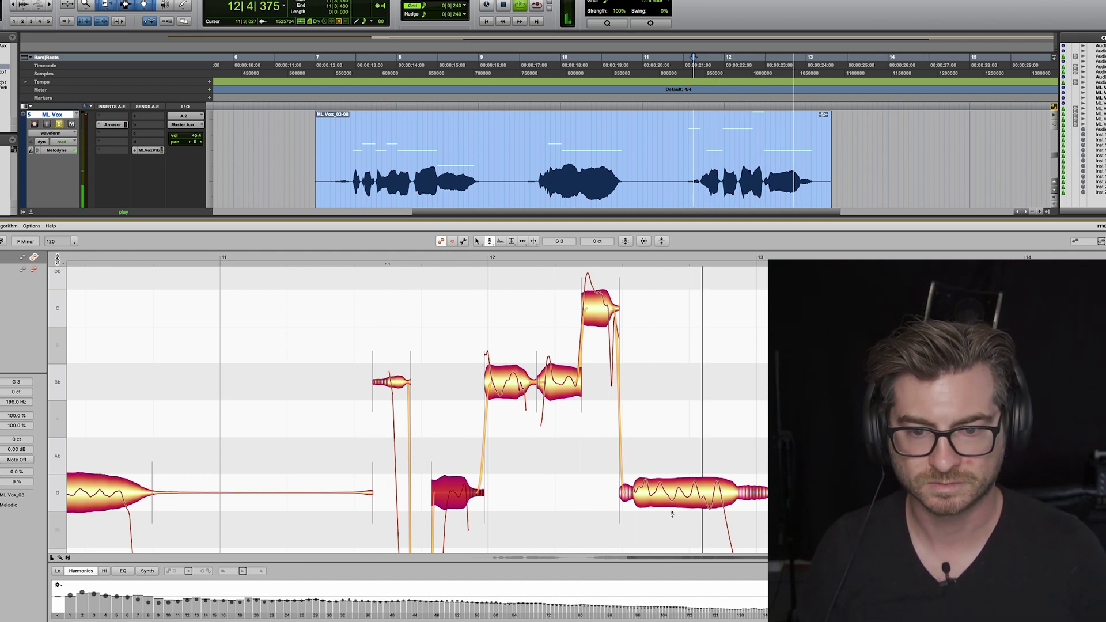
pyautogui.press('space')
pyautogui.click(490, 241)
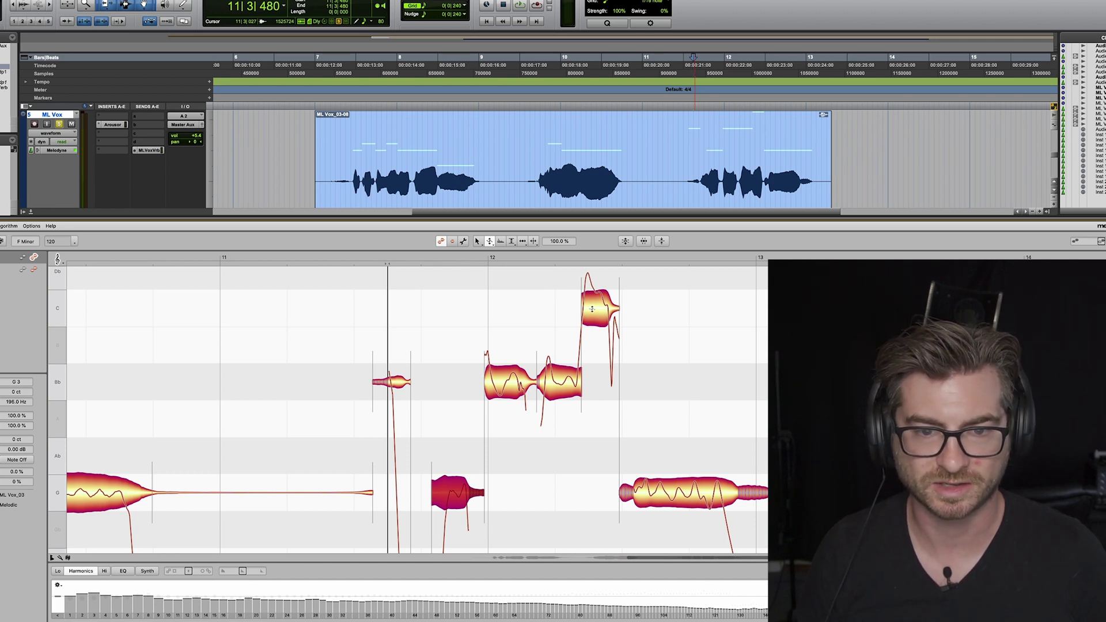
# Step: Flatten the high C note's pitch modulation to 49% and audition it
pyautogui.moveTo(590, 309); pyautogui.dragTo(511, 336)
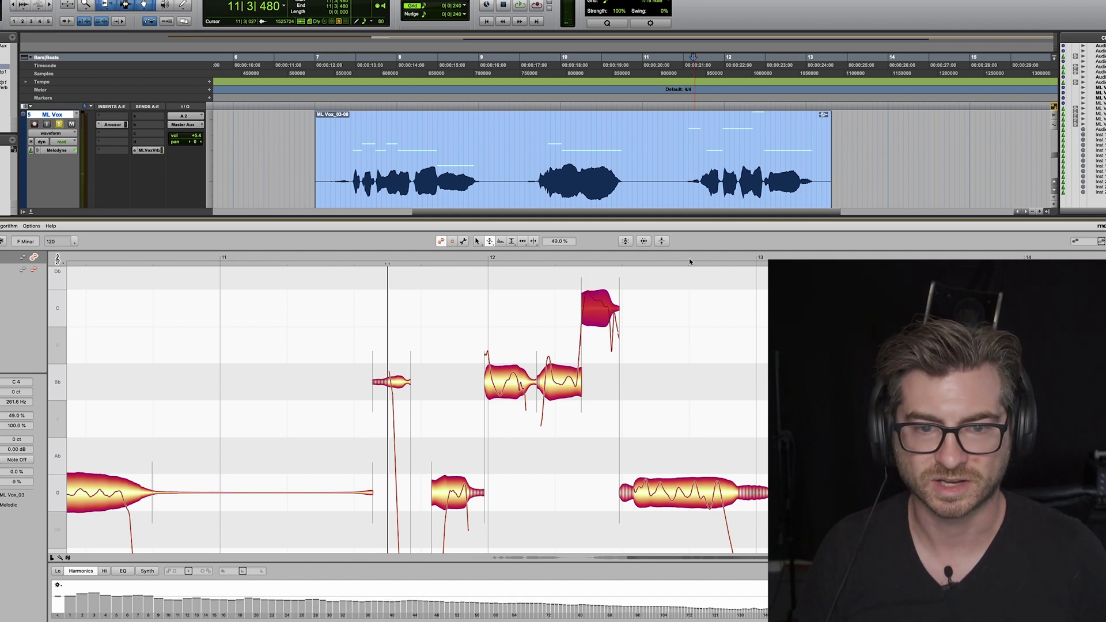
pyautogui.press('space')
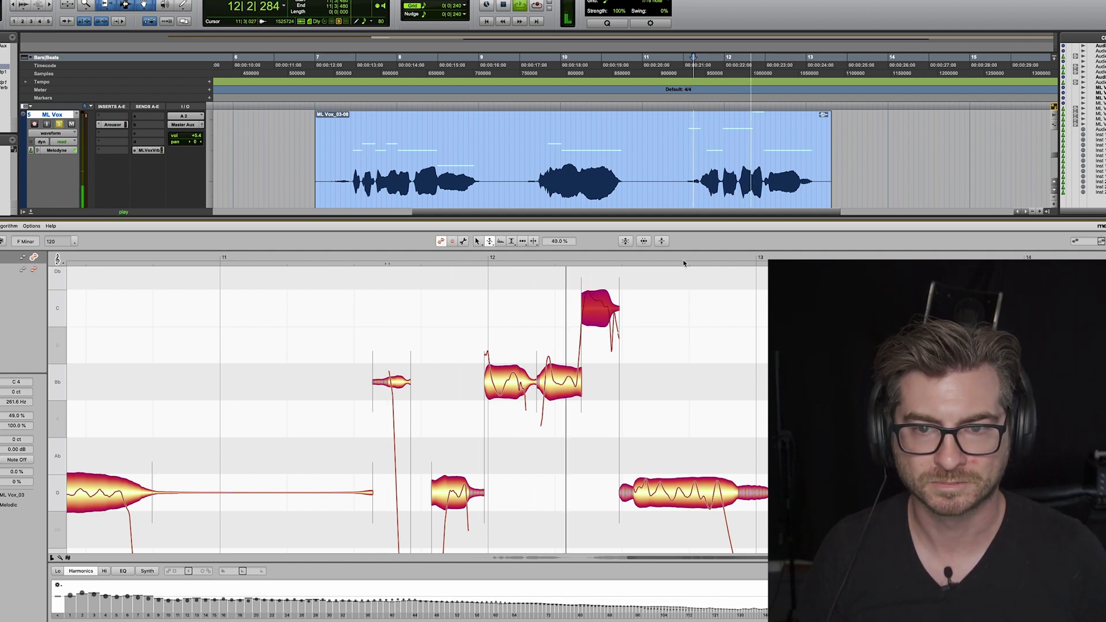
pyautogui.press('space')
# Step: Reduce the final G note's pitch drift to 24% and audition it
pyautogui.moveTo(490, 241); pyautogui.dragTo(490, 264)
pyautogui.moveTo(695, 495); pyautogui.dragTo(698, 503)
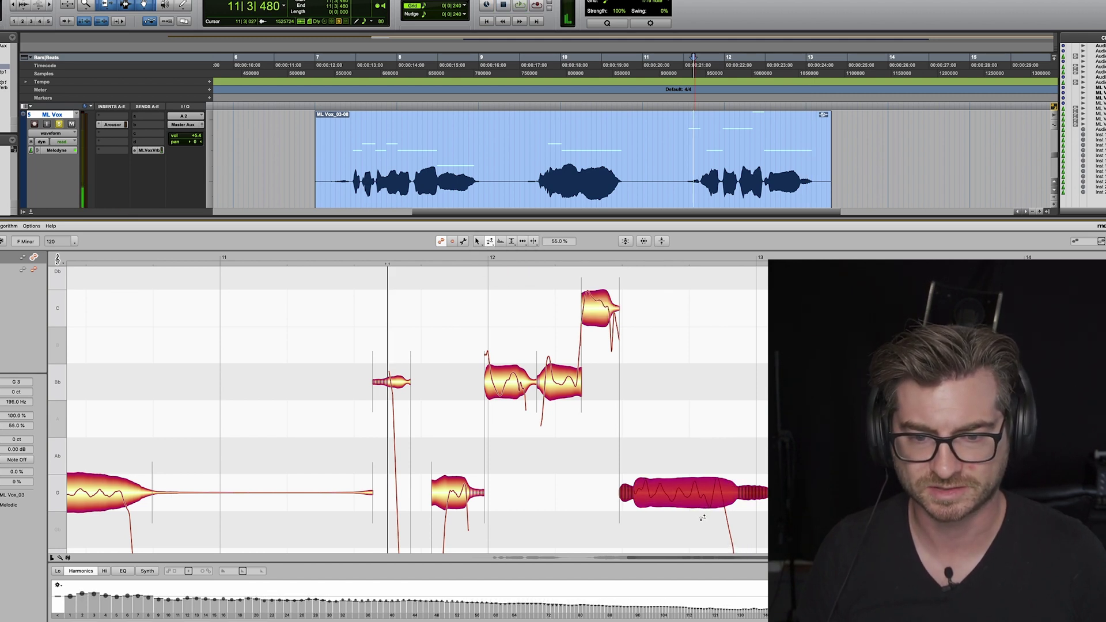
pyautogui.press('space')
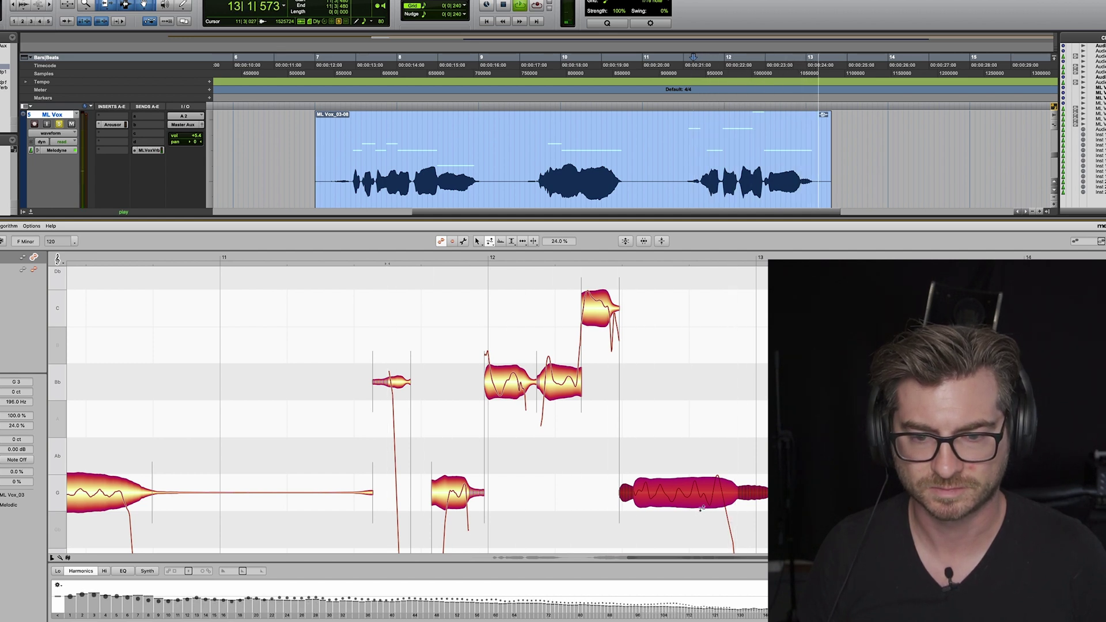
pyautogui.press('space')
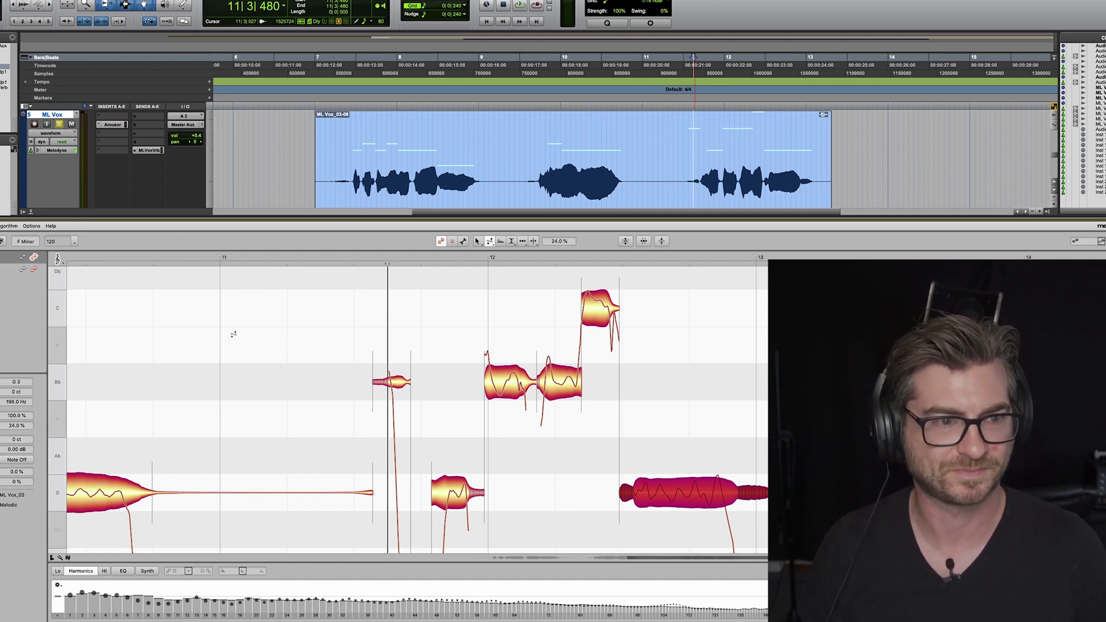
# Step: Close the note editor and delete the empty ML Vox.dup1 track
pyautogui.click(32, 213)
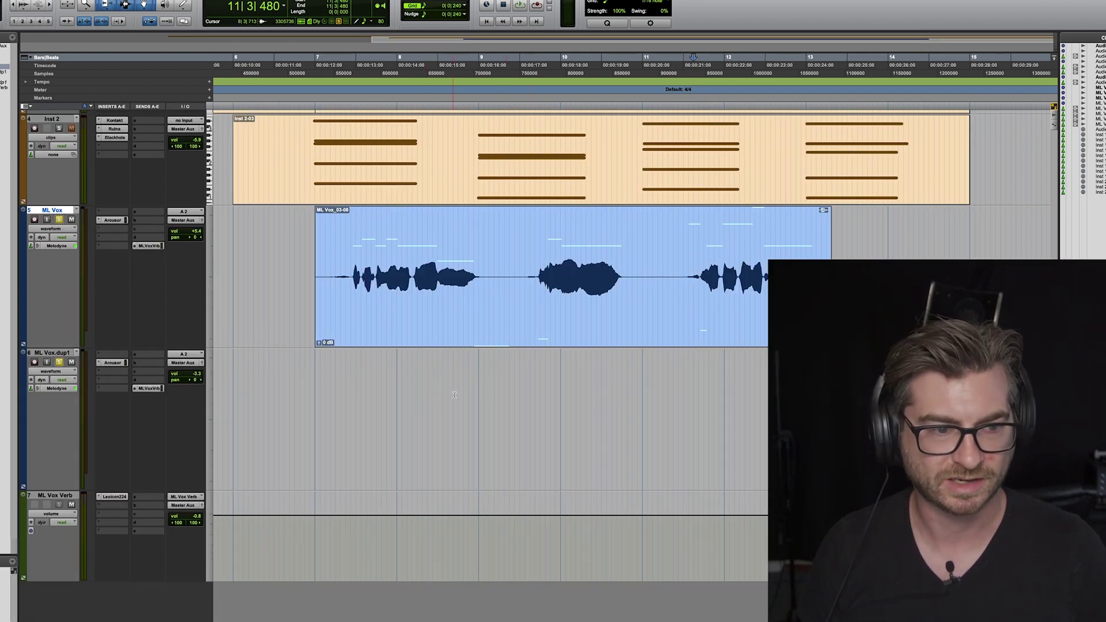
pyautogui.click(51, 354)
pyautogui.rightClick(51, 358)
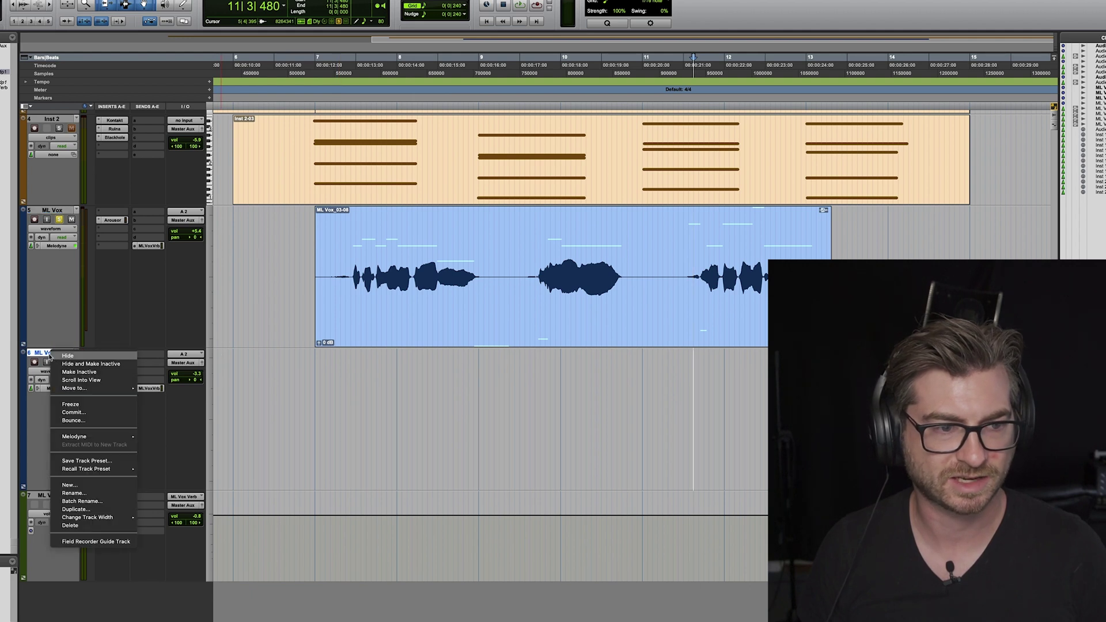
pyautogui.click(70, 525)
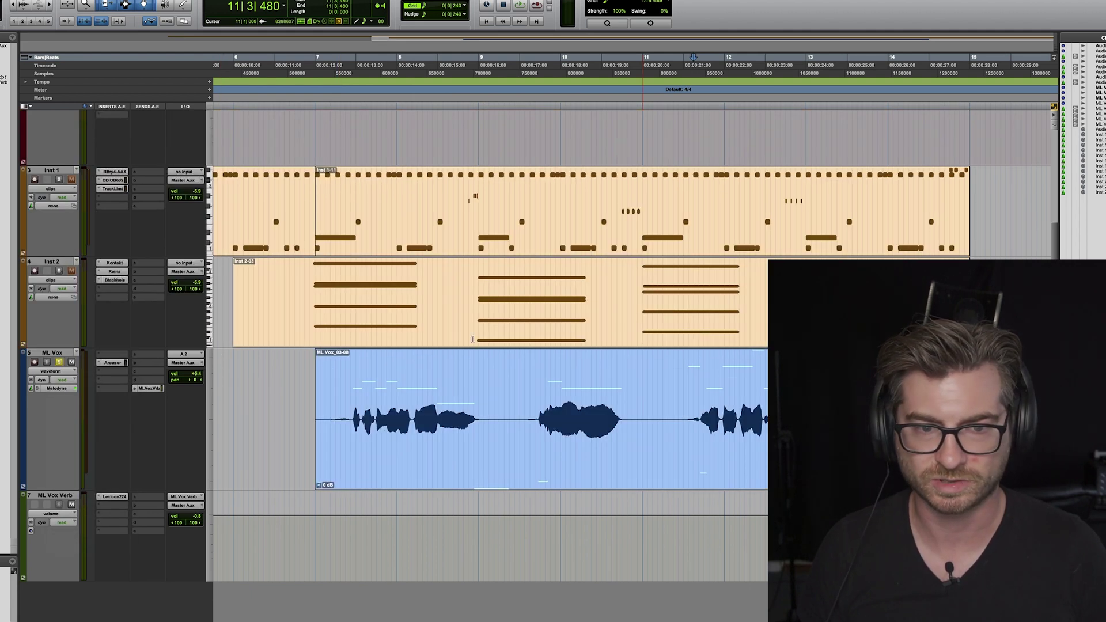
# Step: Duplicate the ML Vox track and select the ML Vox_03-09 clip on ML Vox.dup1
pyautogui.click(51, 353)
pyautogui.rightClick(51, 354)
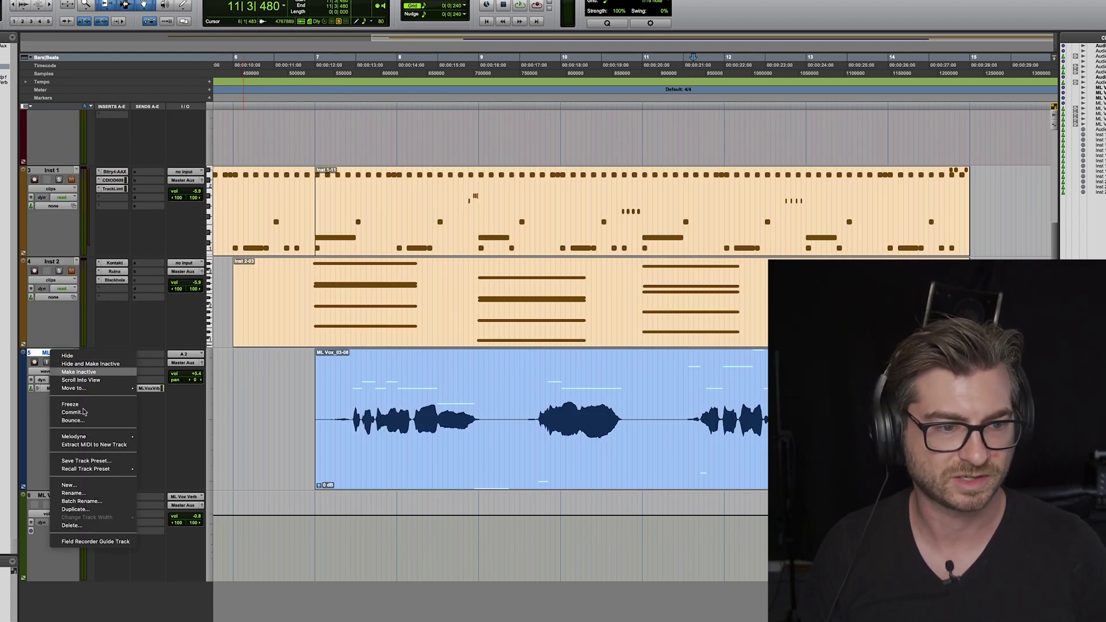
pyautogui.click(103, 510)
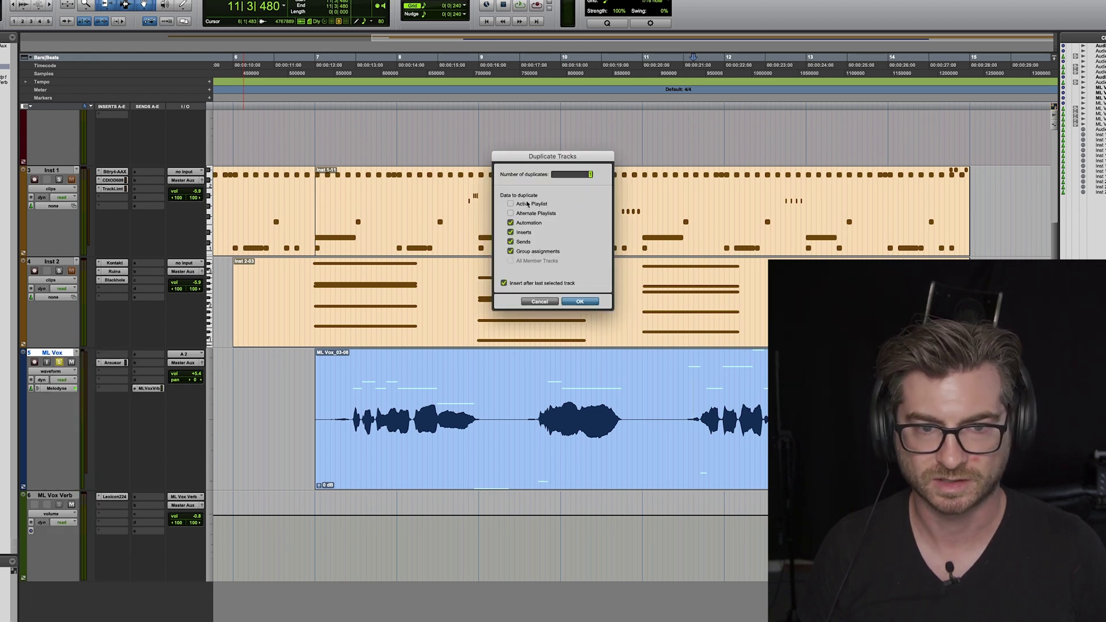
pyautogui.click(581, 301)
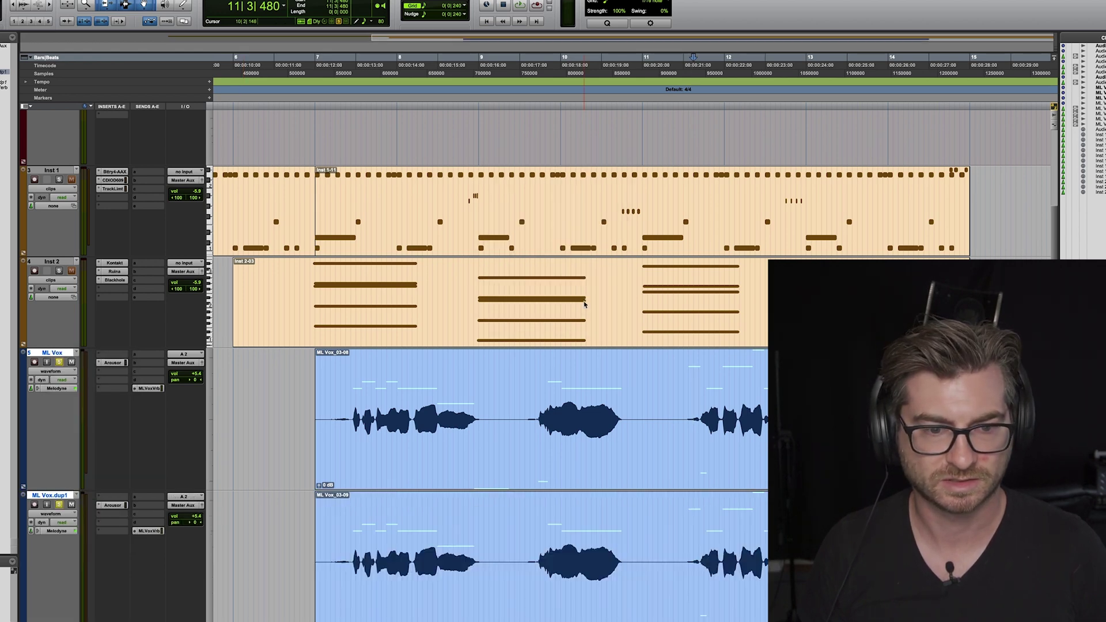
pyautogui.scroll(-2, 399, 537)
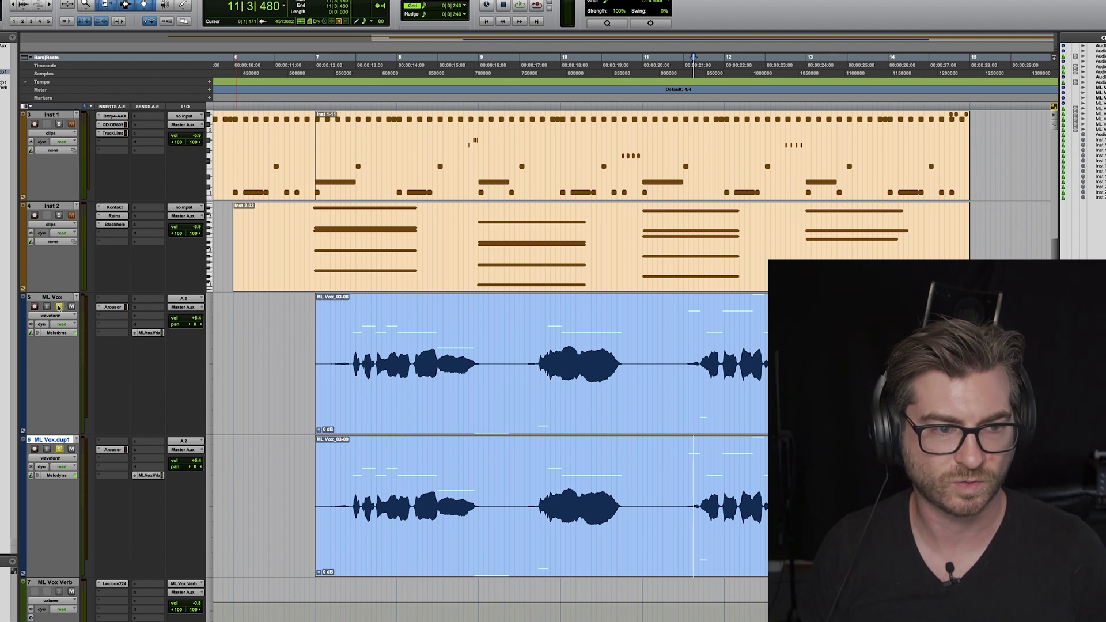
pyautogui.click(552, 554)
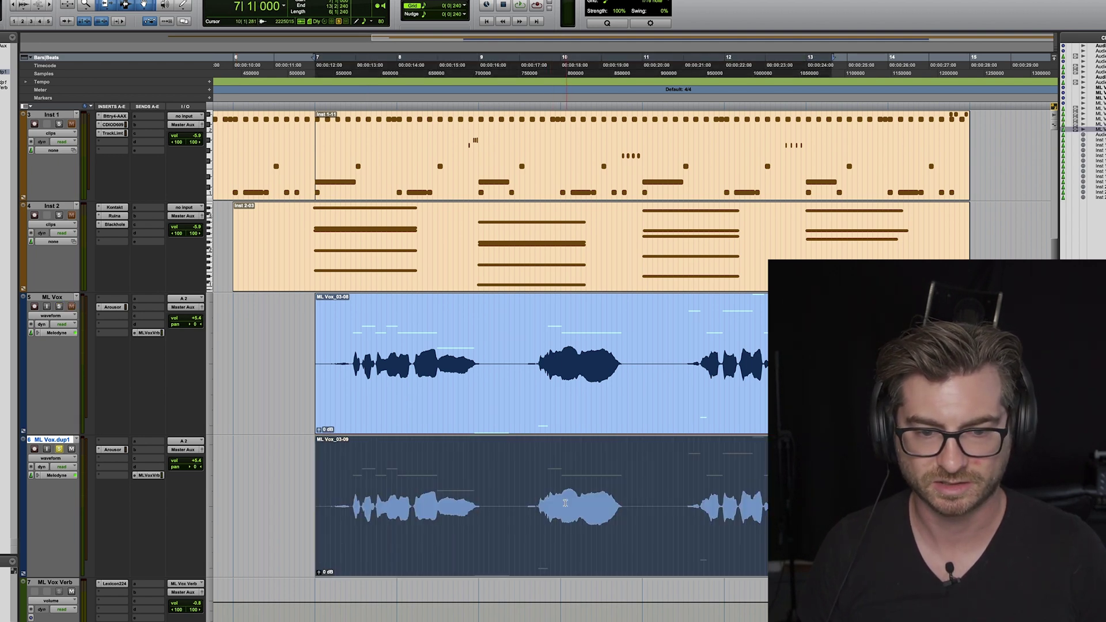
# Step: Open the duplicate clip in Melodyne and select the first phrase from bar 7 to 9
pyautogui.rightClick(563, 566)
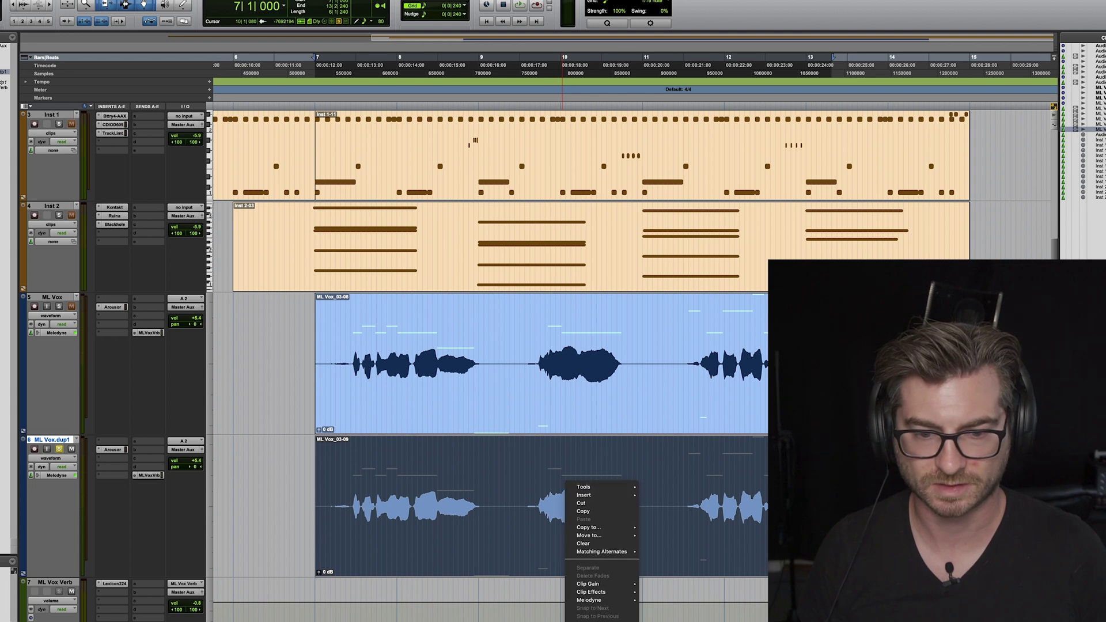
pyautogui.click(652, 590)
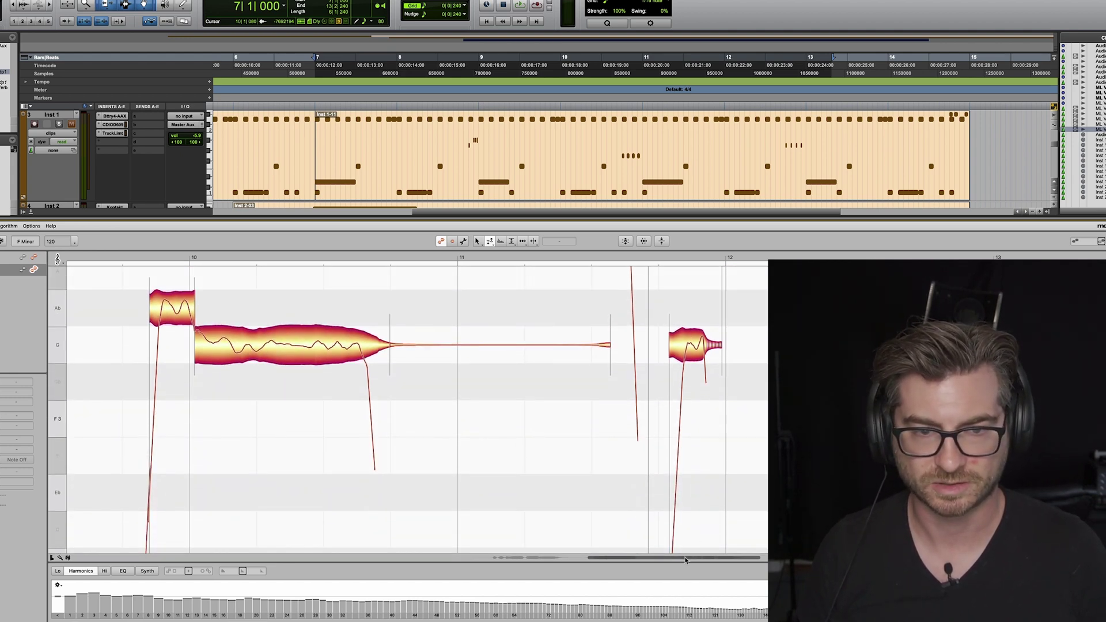
pyautogui.hscroll(-10, 595, 544)
pyautogui.scroll(-3, 549, 144)
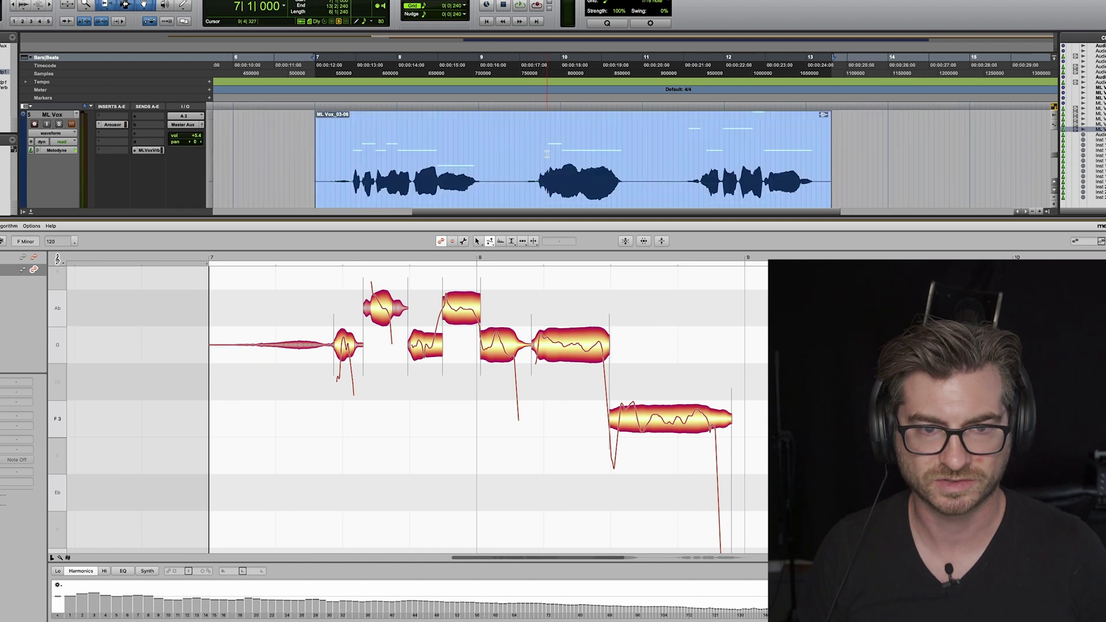
pyautogui.moveTo(489, 173); pyautogui.dragTo(335, 173)
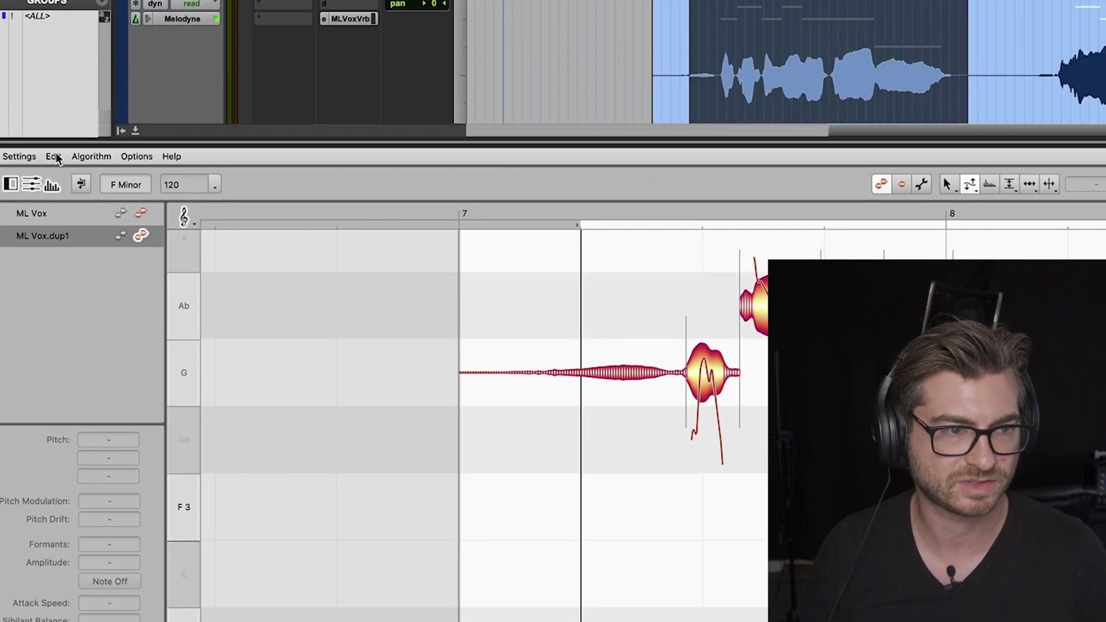
# Step: Check that Options > Pitch Grid > Key Snap is set, leaving it unchanged
pyautogui.click(0, 225)
pyautogui.moveTo(29, 225)
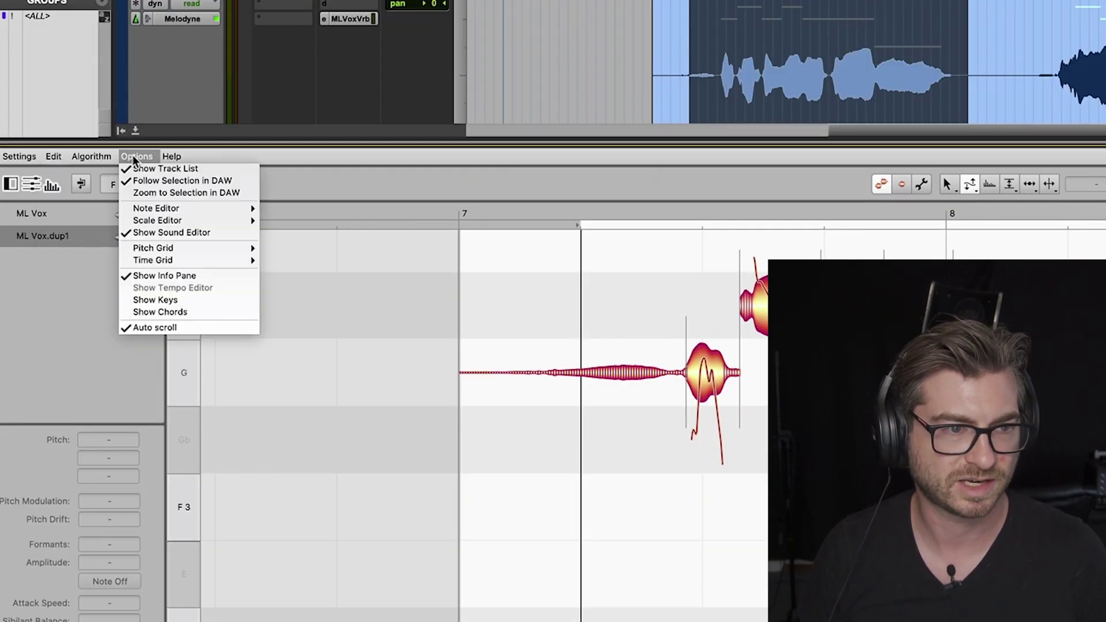
pyautogui.moveTo(211, 247)
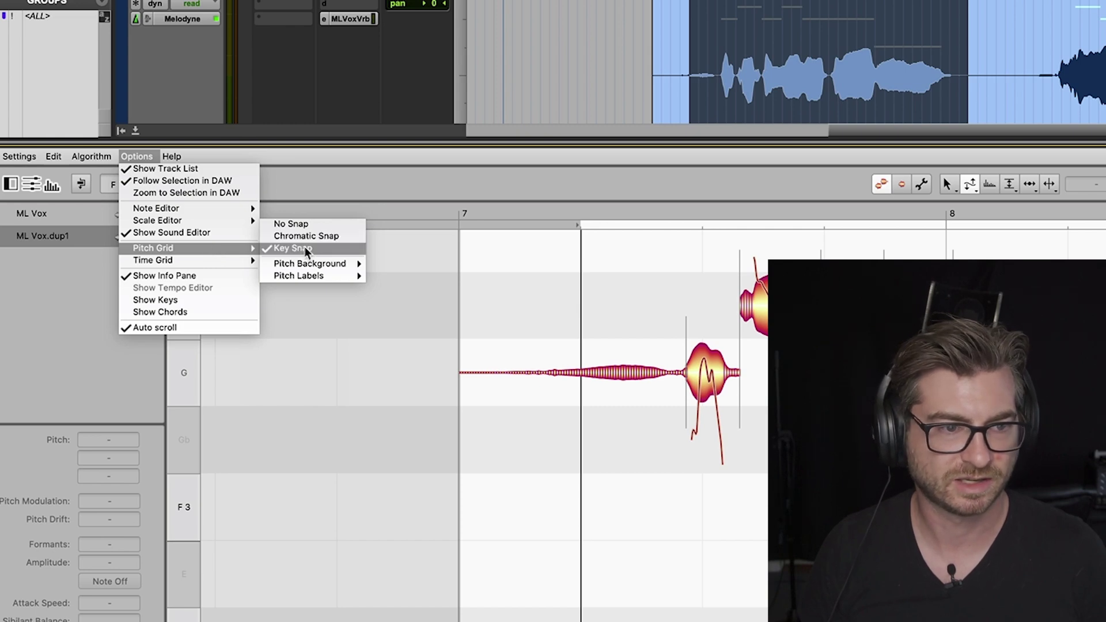
pyautogui.moveTo(309, 263)
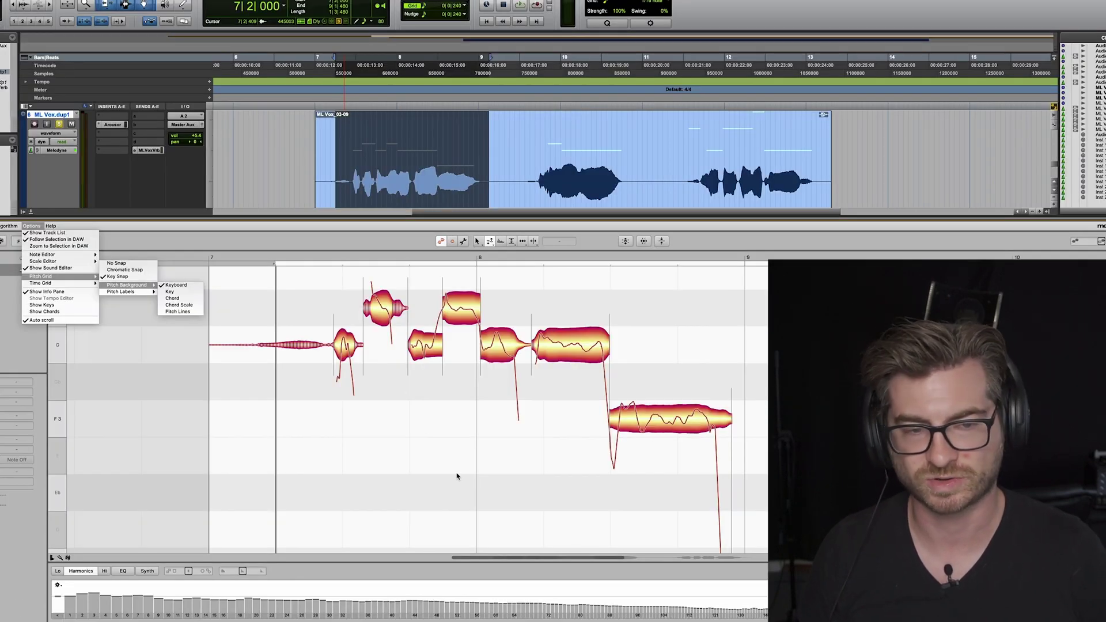
pyautogui.click(457, 477)
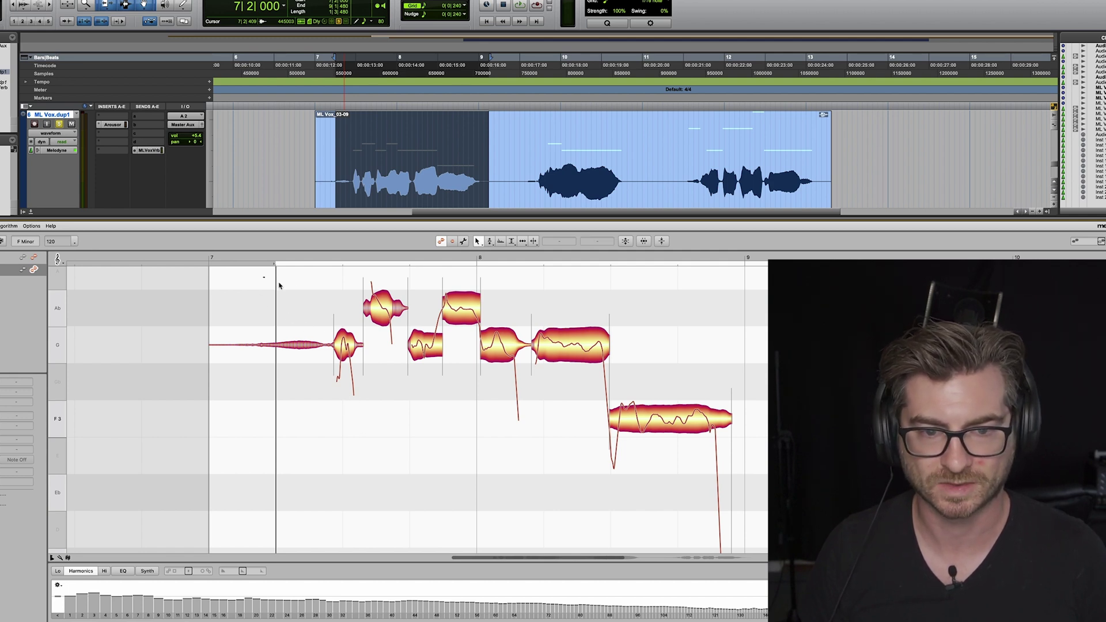
# Step: Select all the bar 7–9 notes and lower them two semitones for a harmony
pyautogui.moveTo(264, 277); pyautogui.dragTo(708, 438)
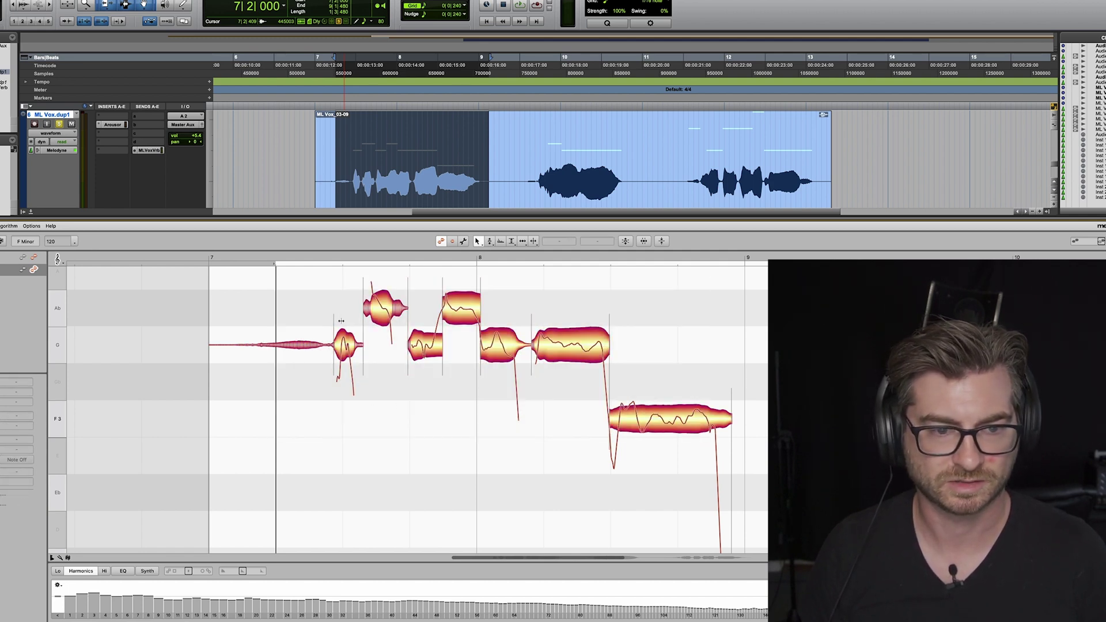
pyautogui.moveTo(287, 281); pyautogui.dragTo(740, 451)
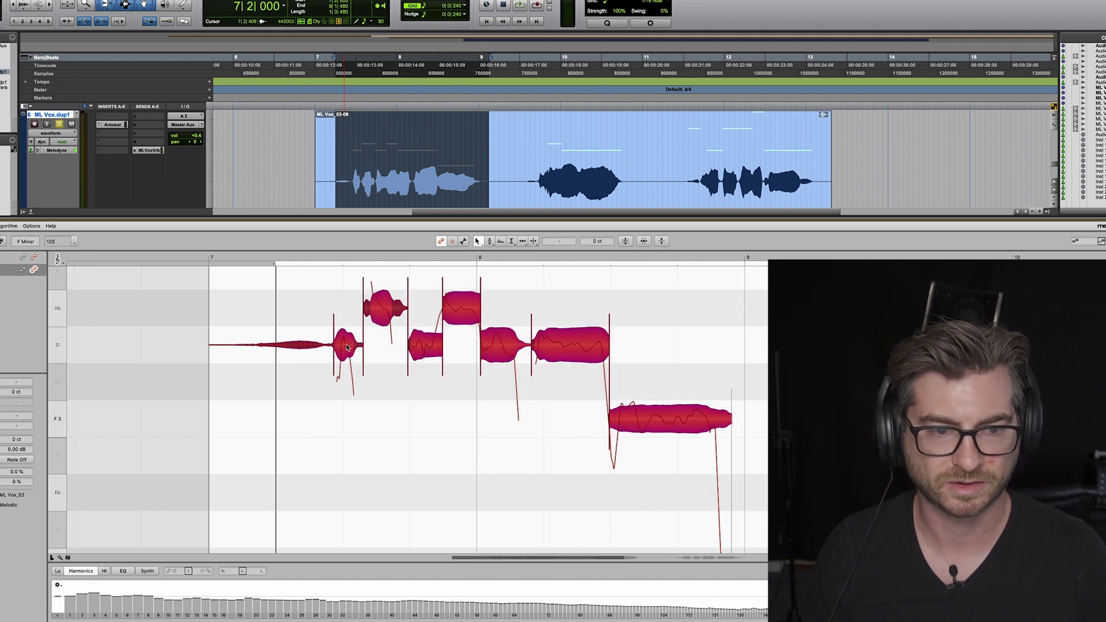
pyautogui.moveTo(346, 346); pyautogui.dragTo(357, 493)
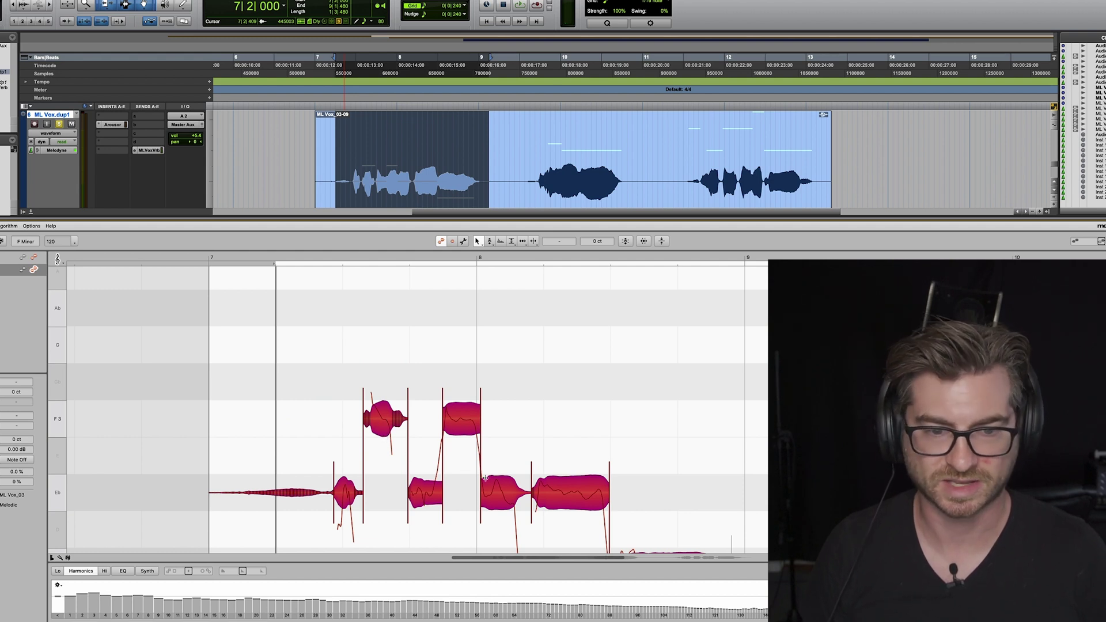
pyautogui.press('space')
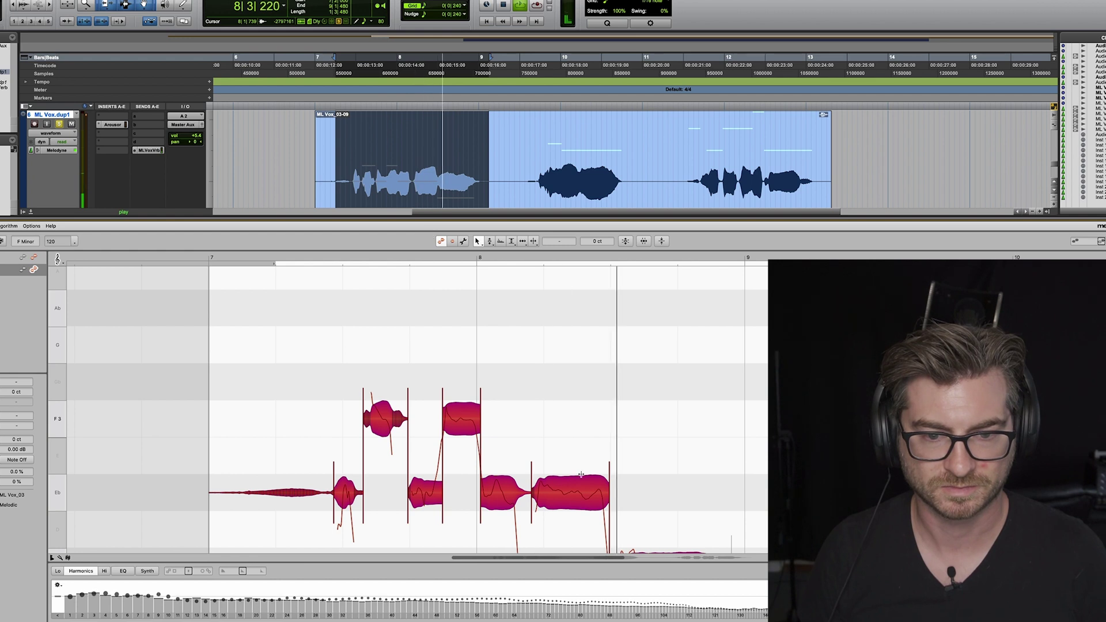
pyautogui.press('space')
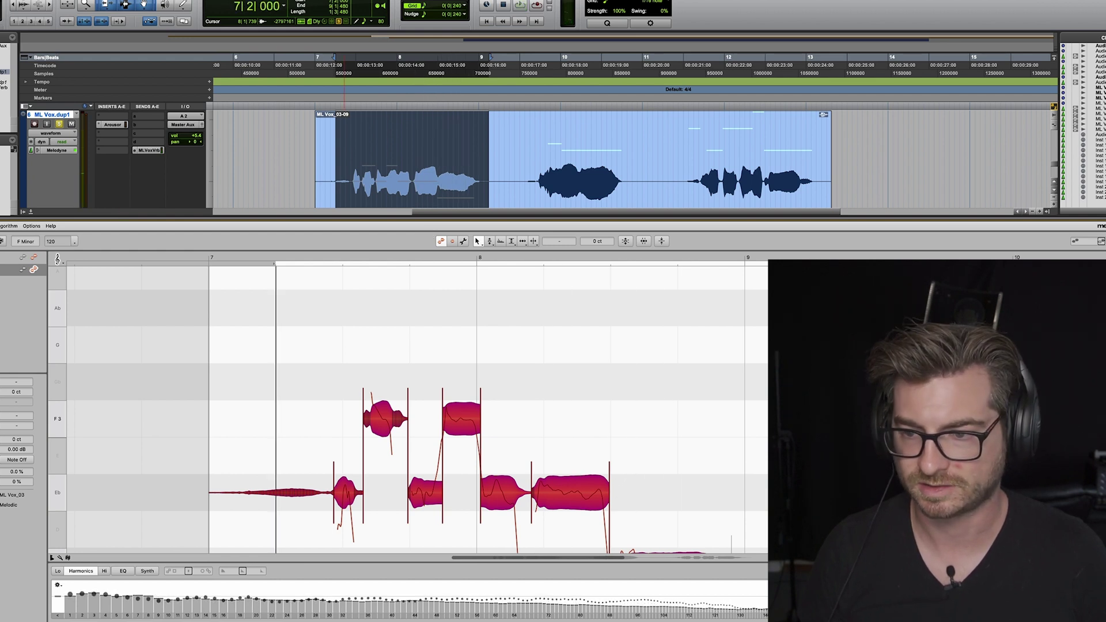
# Step: Raise the low Db note to Eb and play the phrase to check the harmony
pyautogui.scroll(-3, 408, 409)
pyautogui.click(688, 417)
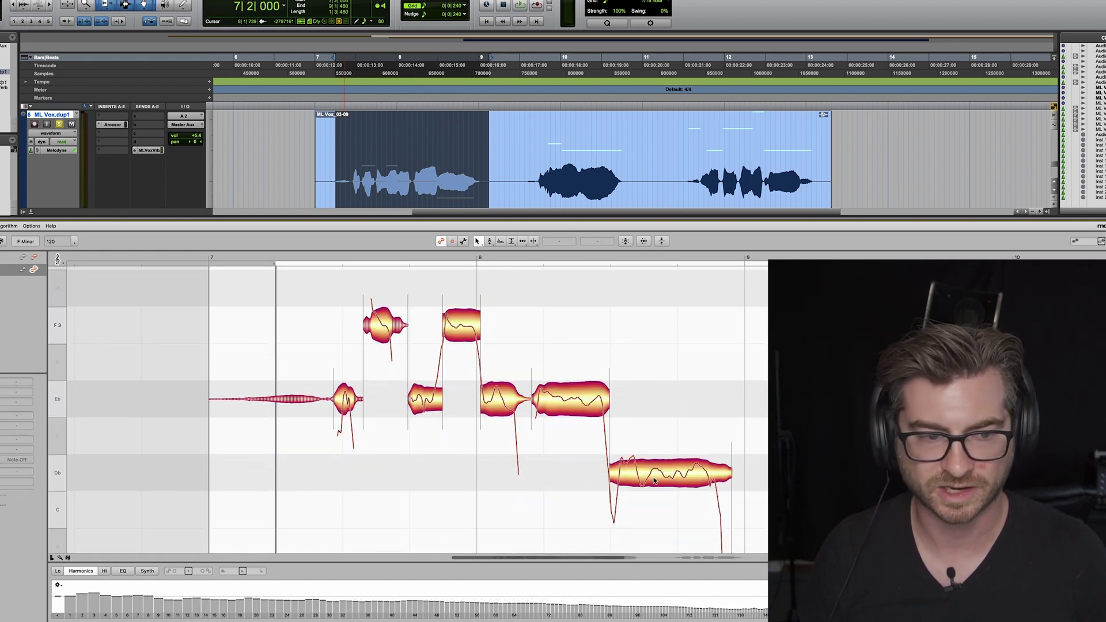
pyautogui.moveTo(659, 474); pyautogui.dragTo(658, 401)
pyautogui.scroll(3, 180, 141)
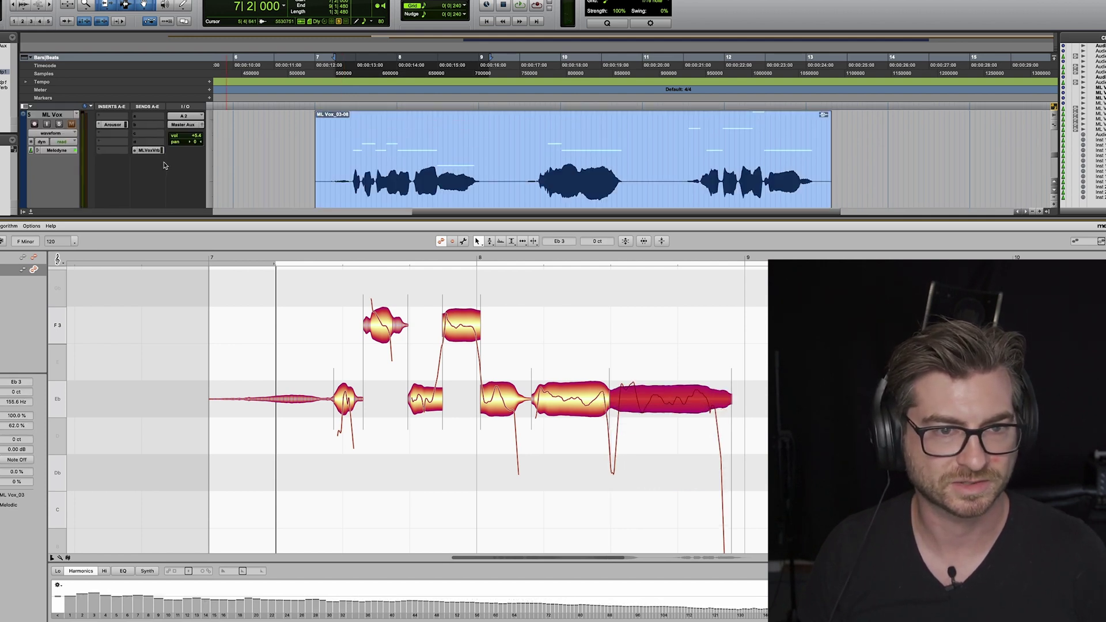
pyautogui.scroll(-3, 477, 196)
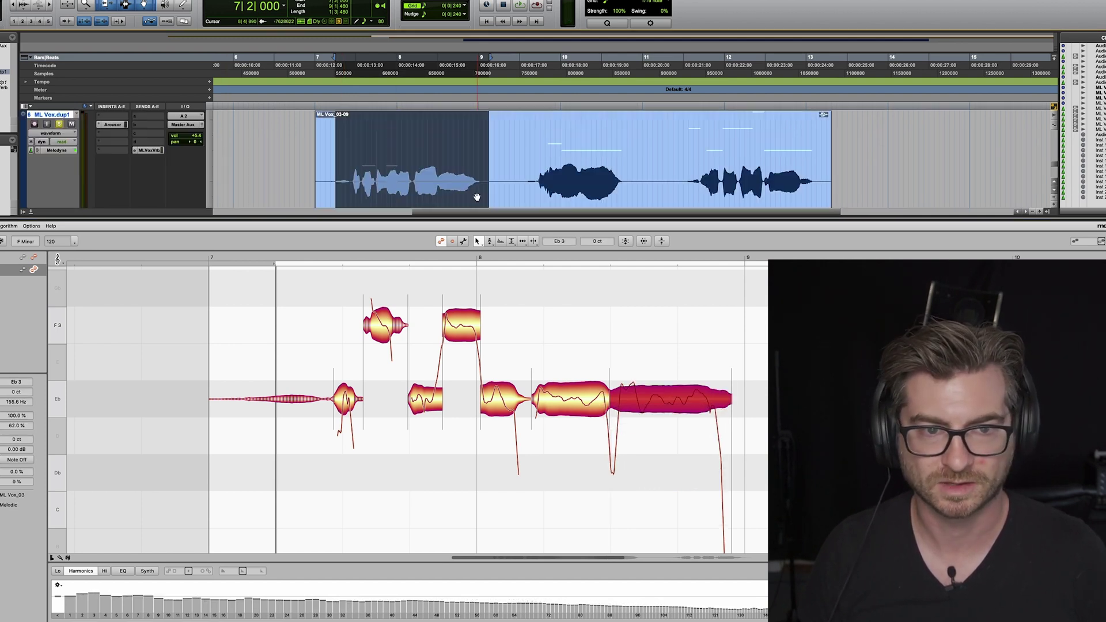
pyautogui.press('space')
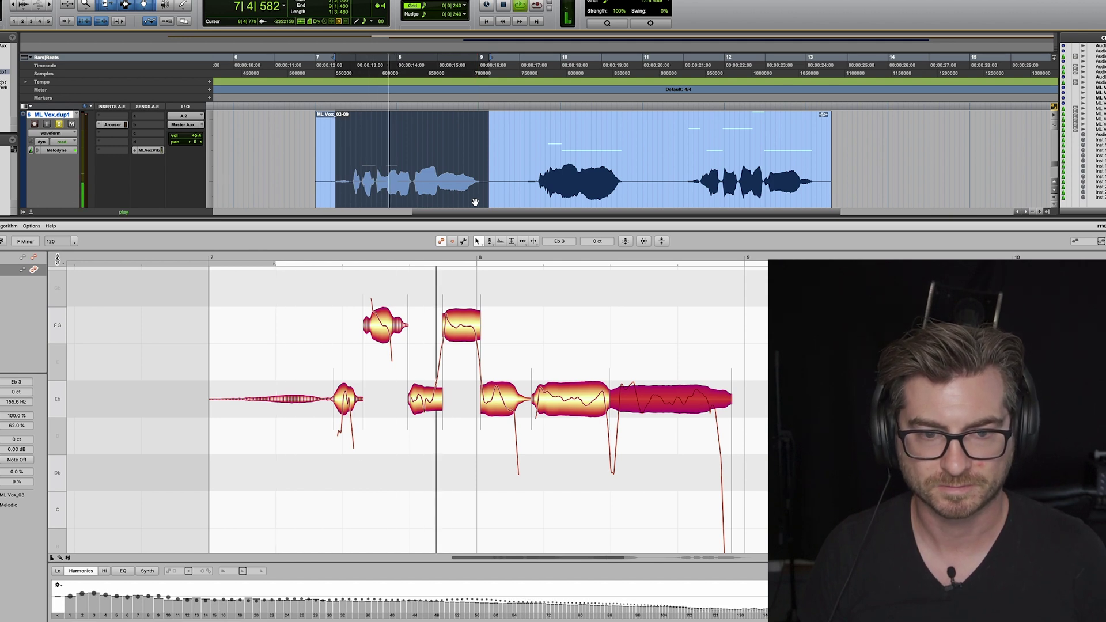
pyautogui.click(667, 357)
pyautogui.press('space')
# Step: Move the last Eb note down to Db and audition the phrase
pyautogui.click(650, 398)
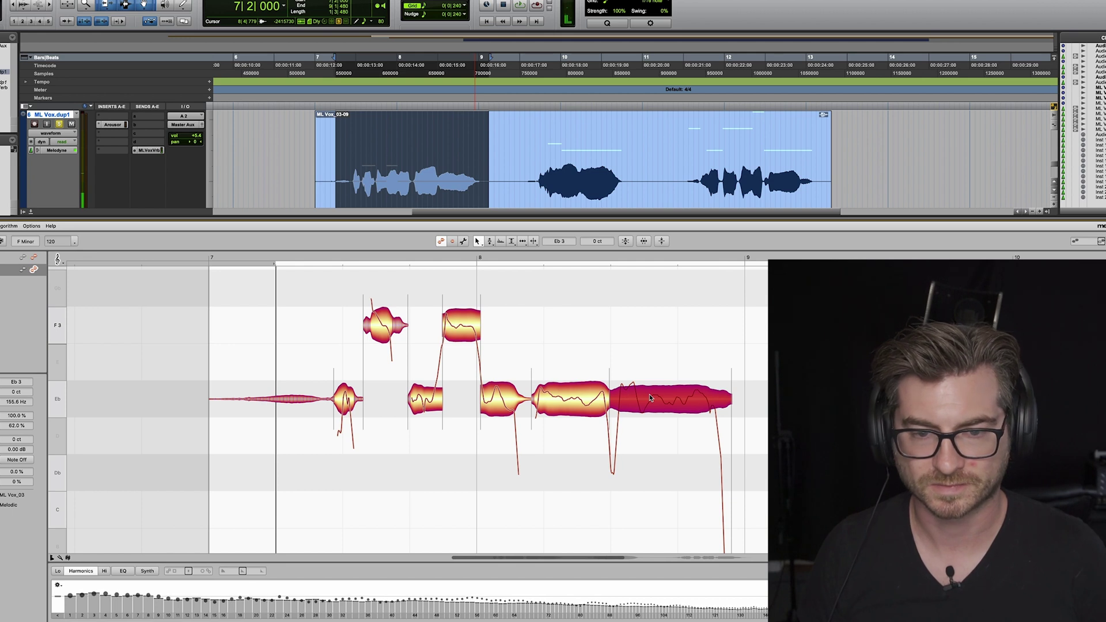
pyautogui.moveTo(650, 400); pyautogui.dragTo(659, 447)
pyautogui.hotkey('ctrl', '[')
pyautogui.press('space')
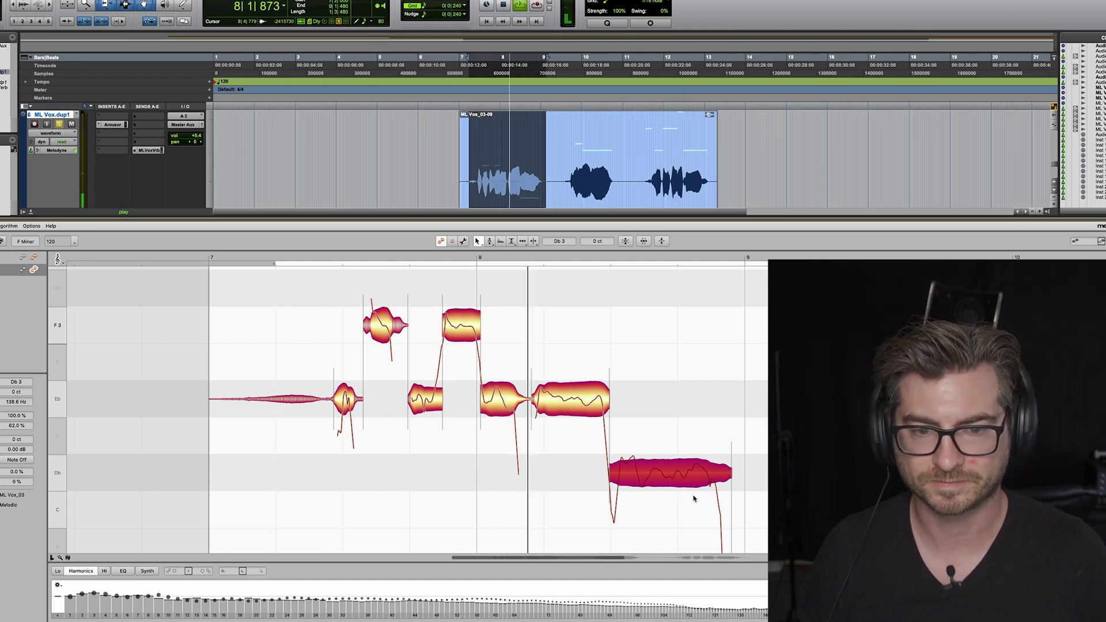
pyautogui.press('space')
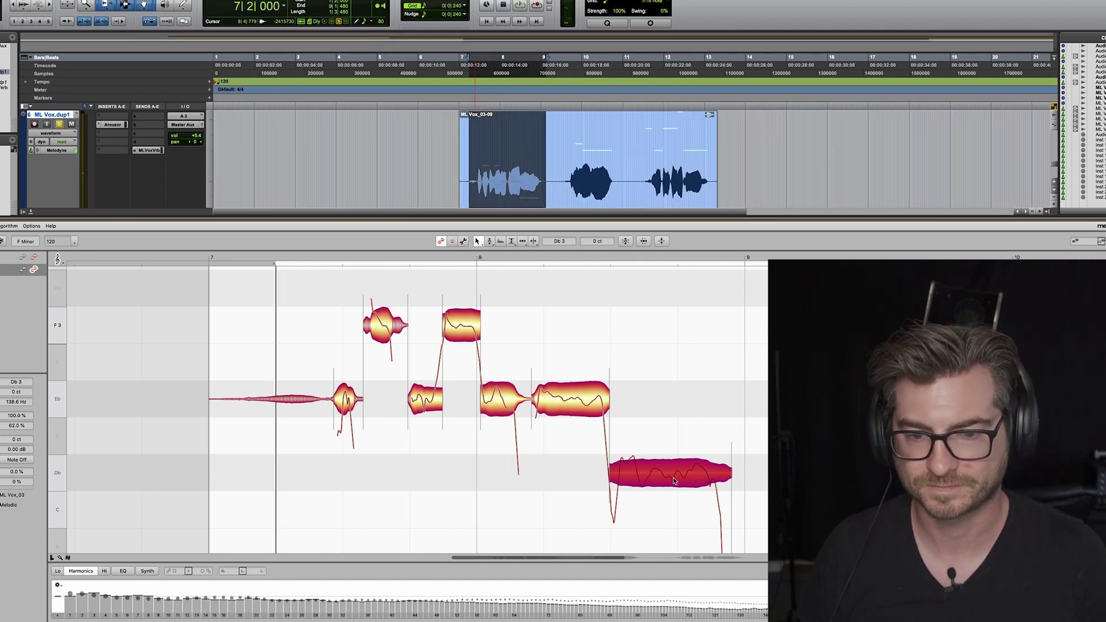
# Step: Lower the final note from Db to C, then to Bb, auditioning each
pyautogui.scroll(-3, 655, 410)
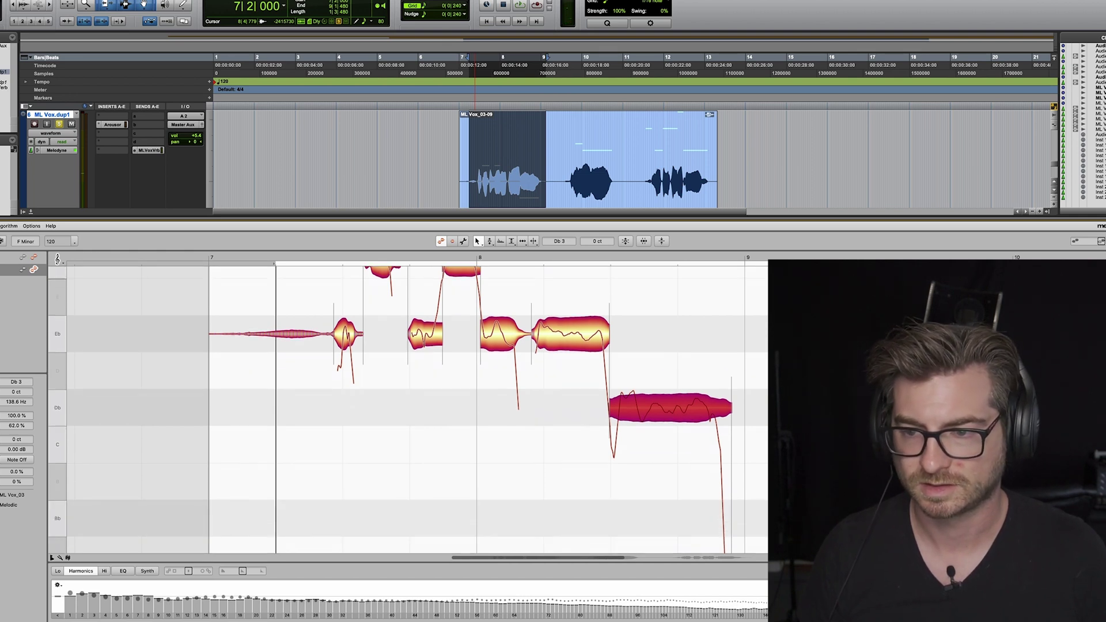
pyautogui.moveTo(662, 409); pyautogui.dragTo(663, 446)
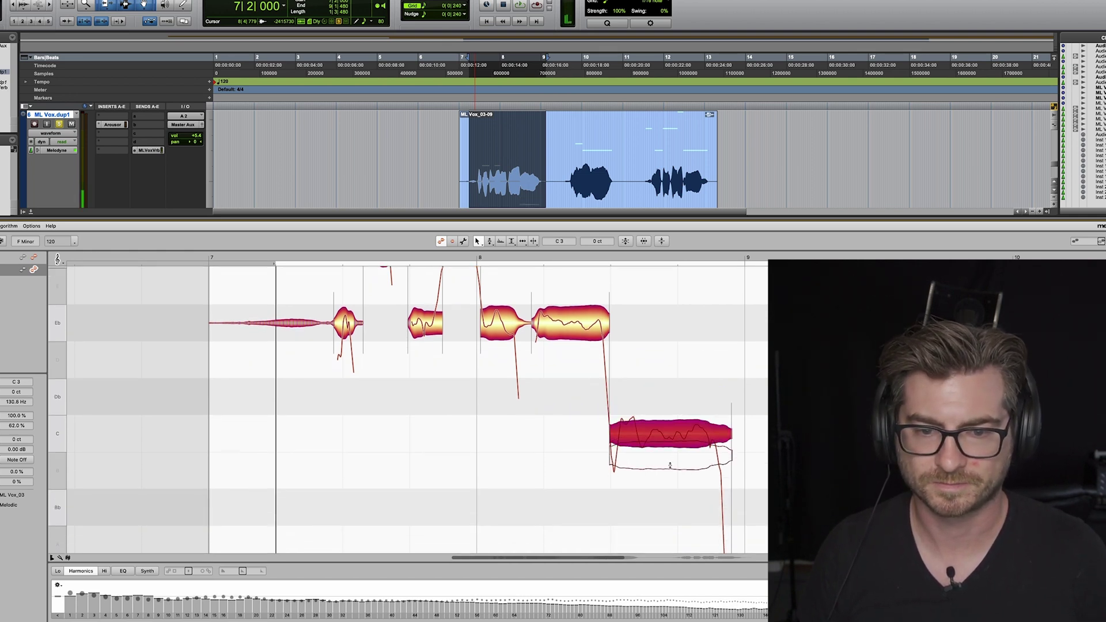
pyautogui.press('space')
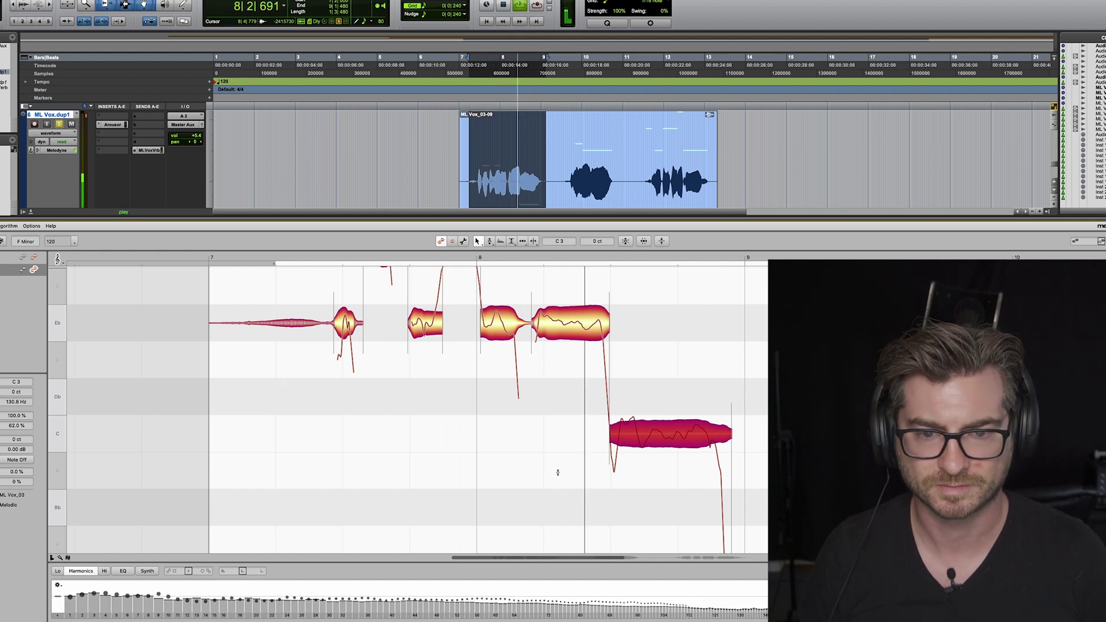
pyautogui.press('space')
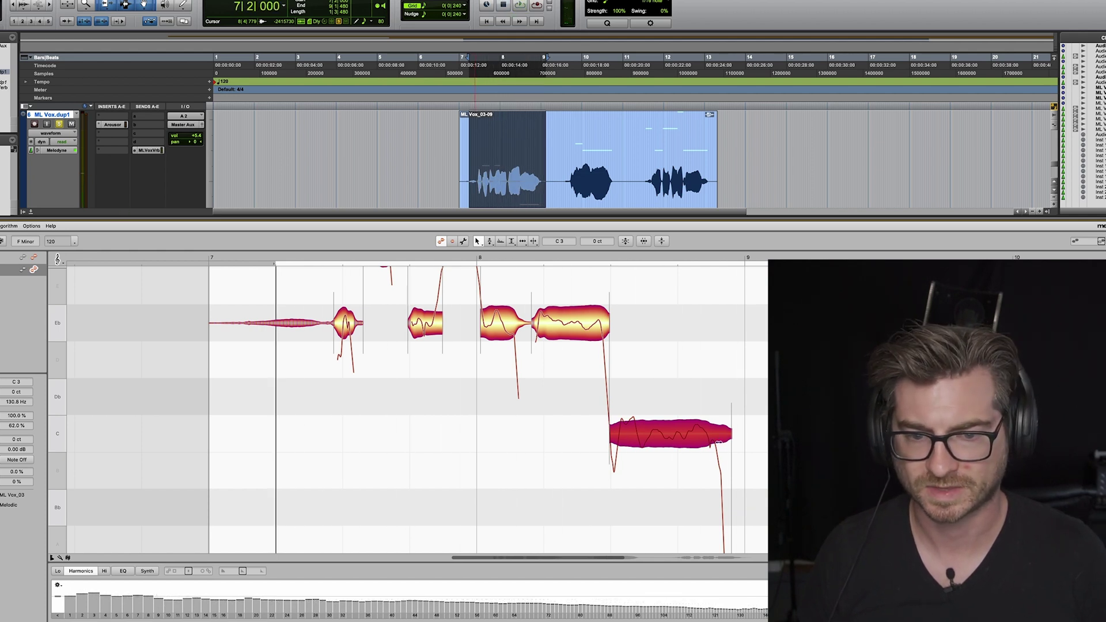
pyautogui.moveTo(658, 442); pyautogui.dragTo(658, 515)
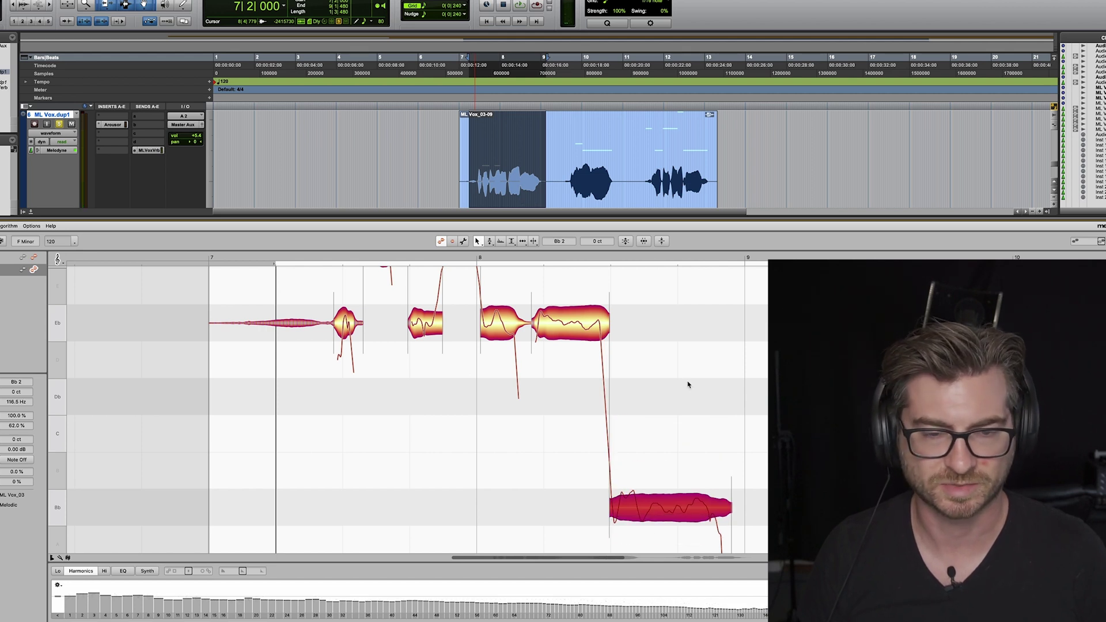
pyautogui.press('space')
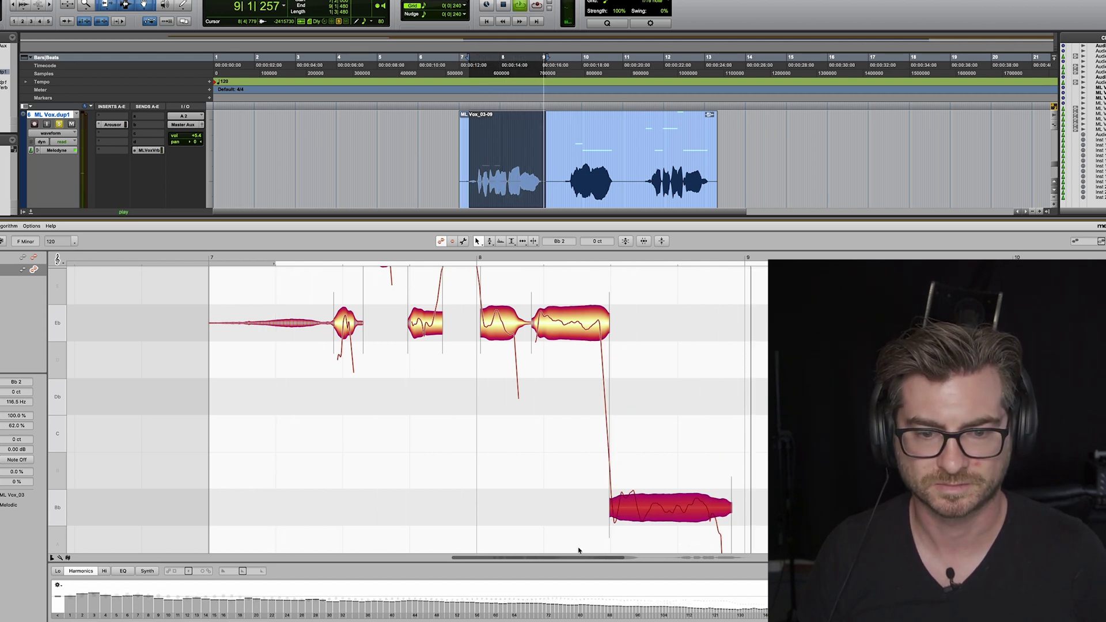
pyautogui.press('space')
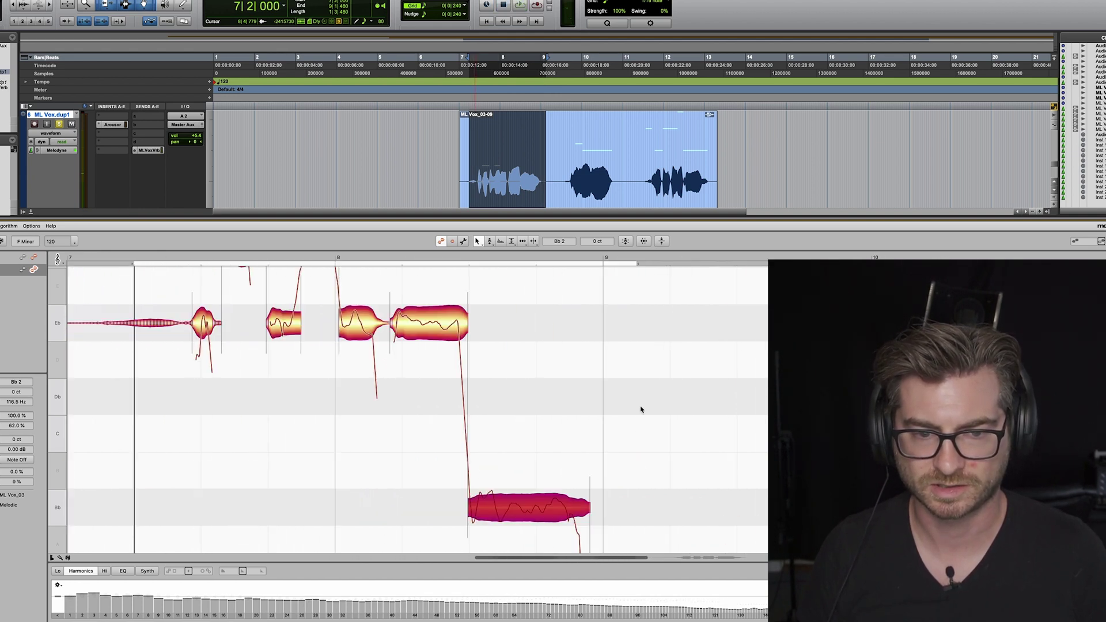
# Step: Select bars 9–11, drop the long bar-10 note from F3 to Eb3, and play it back
pyautogui.scroll(5, 403, 409)
pyautogui.moveTo(565, 171); pyautogui.dragTo(622, 179)
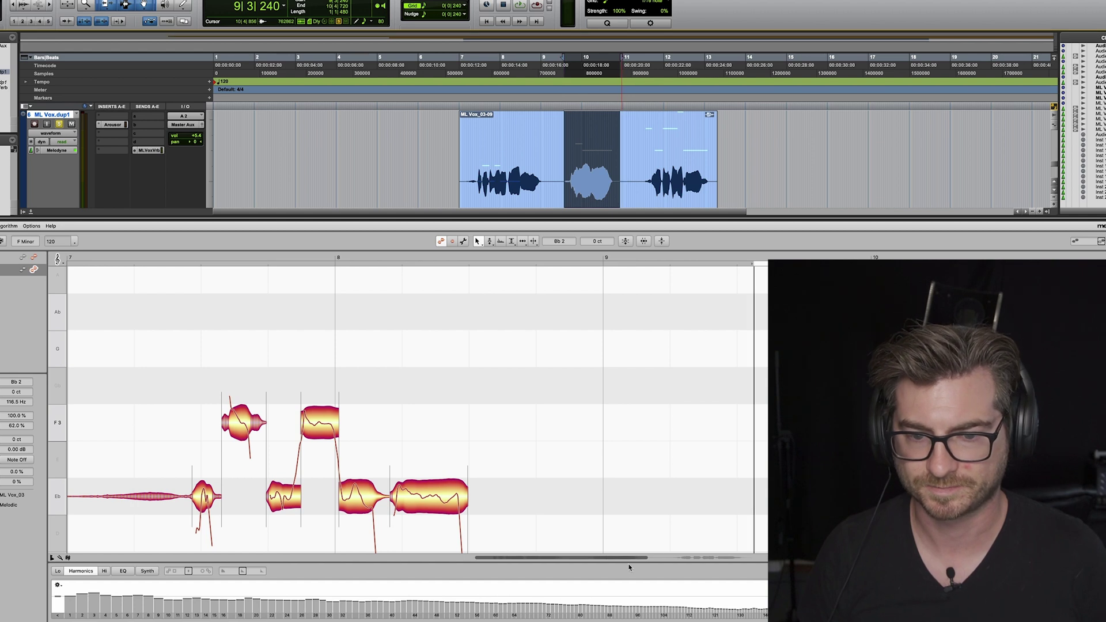
pyautogui.press('space')
pyautogui.press('space')
pyautogui.moveTo(511, 294); pyautogui.dragTo(604, 489)
pyautogui.click(613, 476)
pyautogui.press('space')
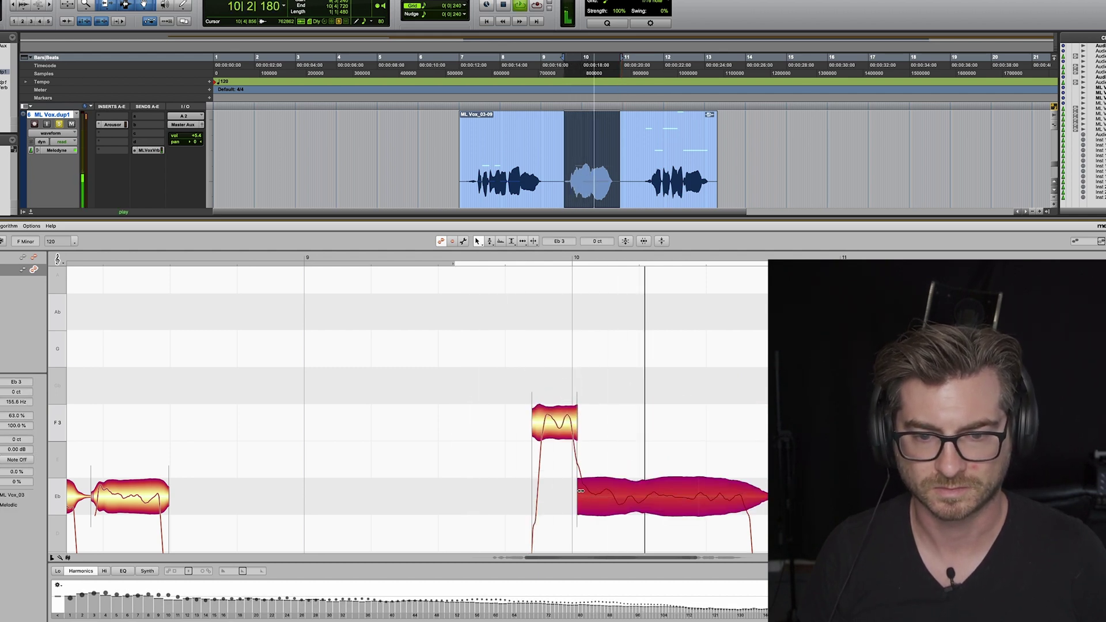
pyautogui.press('space')
pyautogui.press('r')
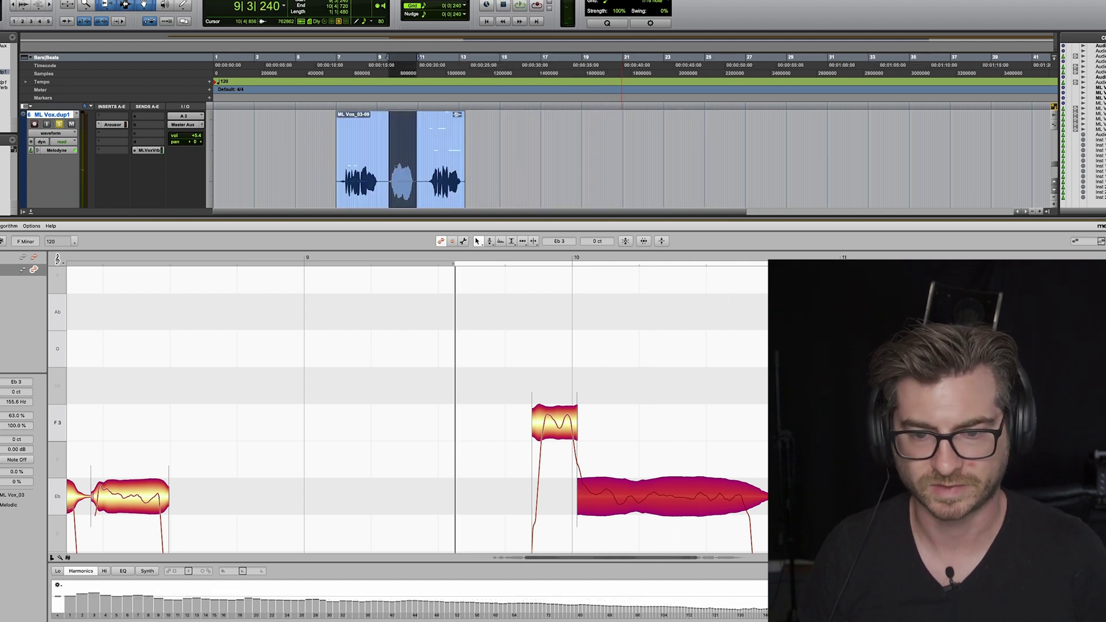
pyautogui.hscroll(10, 653, 562)
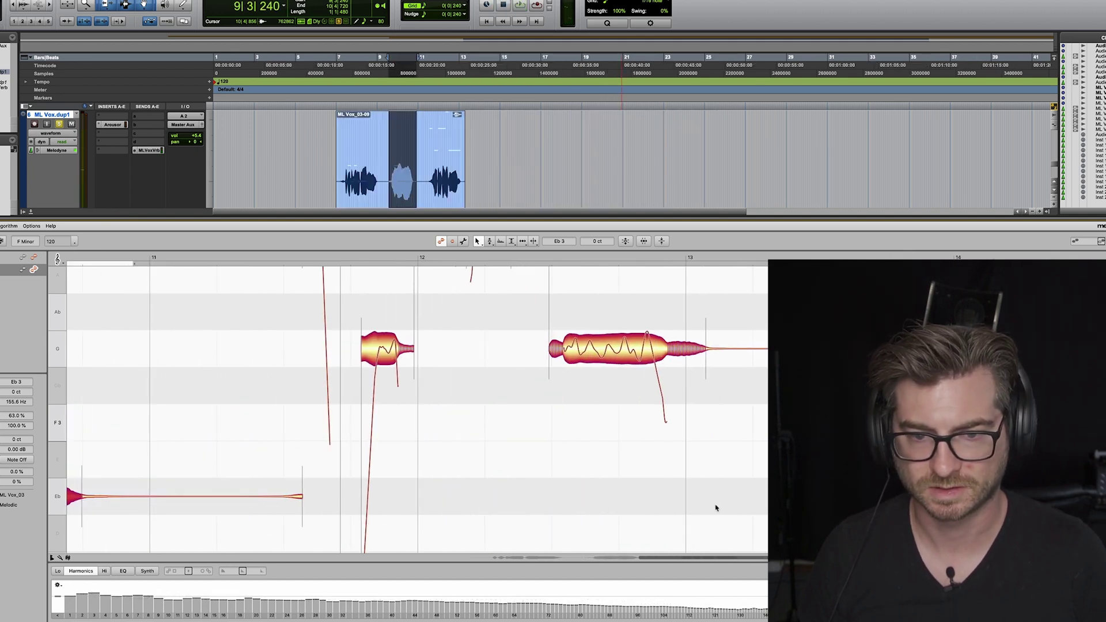
# Step: Zoom in on bars 9–14 and select bars 11–13 of the duplicate vocal clip
pyautogui.click(438, 156)
pyautogui.press('t')
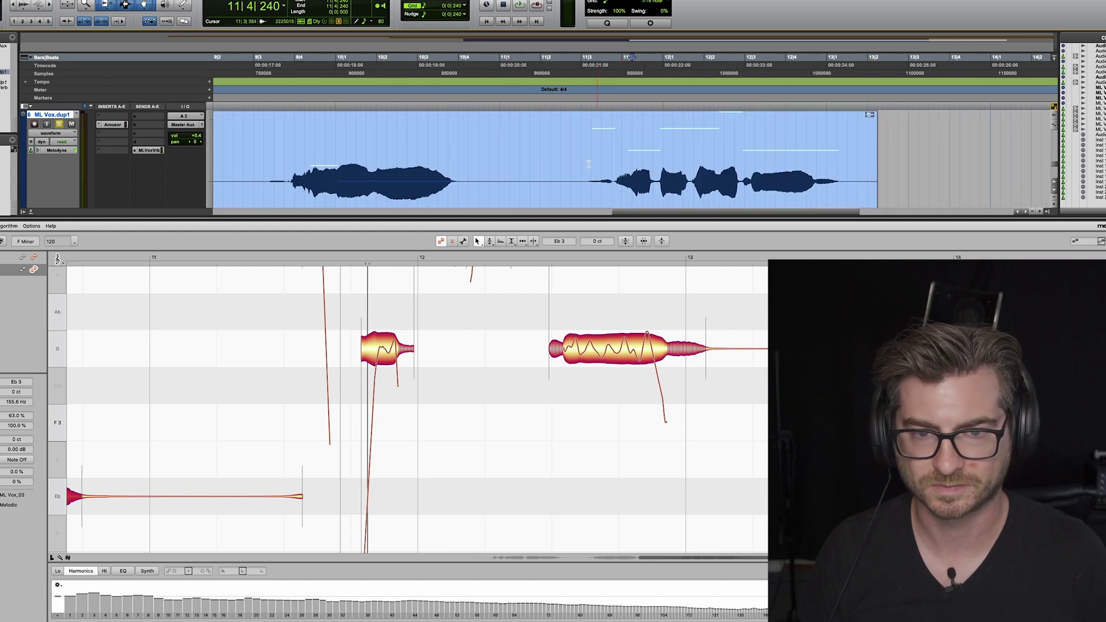
pyautogui.moveTo(584, 165); pyautogui.dragTo(858, 165)
pyautogui.scroll(2, 749, 418)
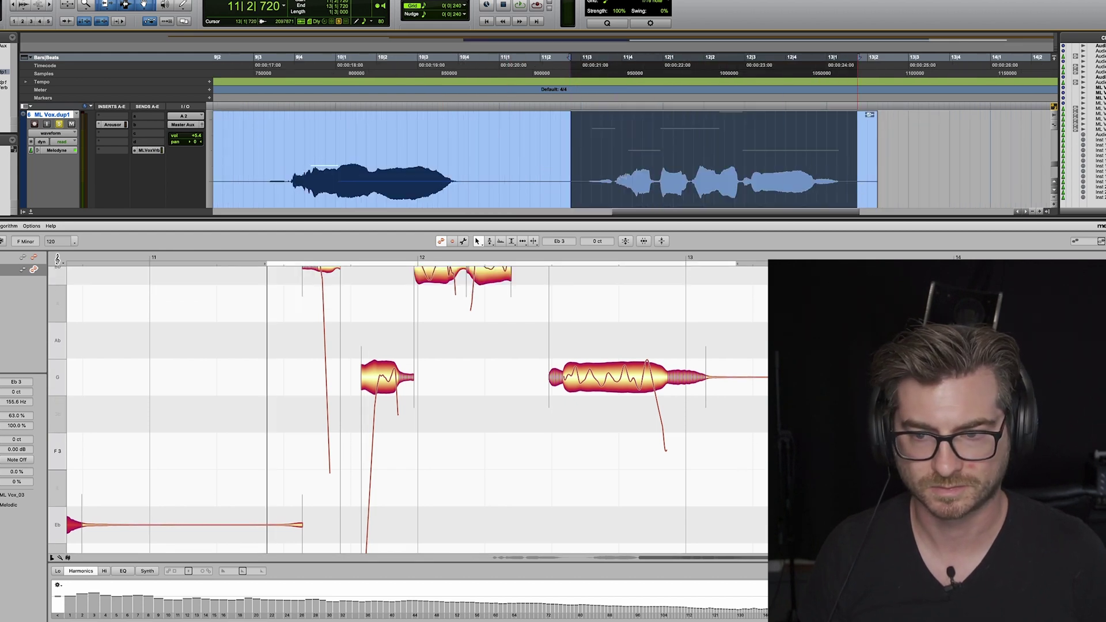
pyautogui.scroll(8, 403, 409)
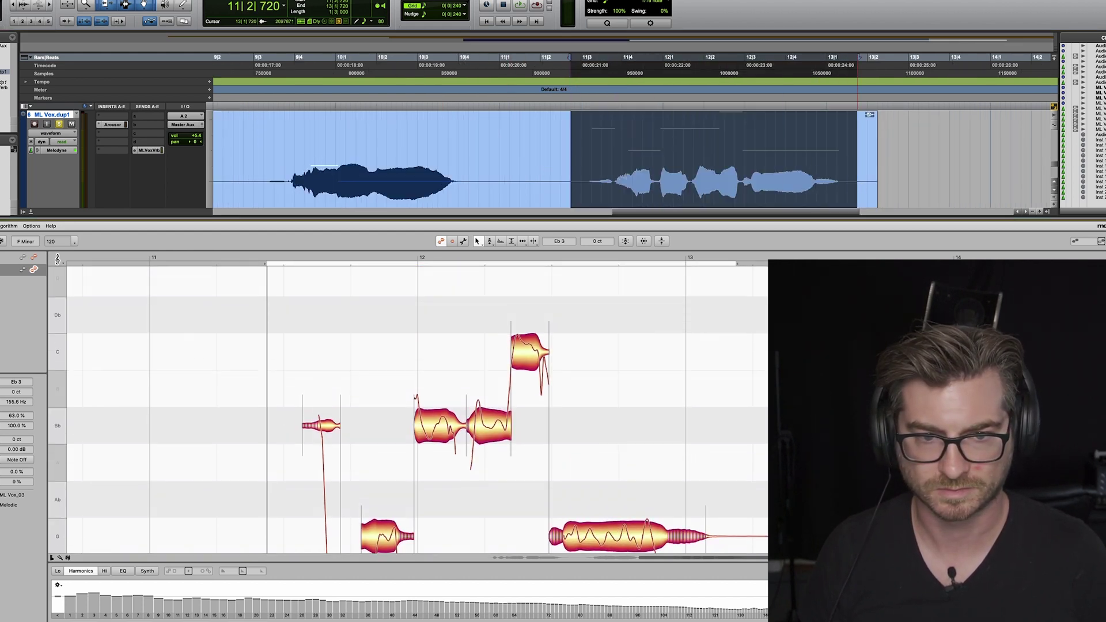
# Step: Marquee all the phrase's Melodyne notes, drag them down into harmony, and audition
pyautogui.moveTo(293, 293); pyautogui.dragTo(715, 502)
pyautogui.moveTo(386, 503); pyautogui.dragTo(385, 555)
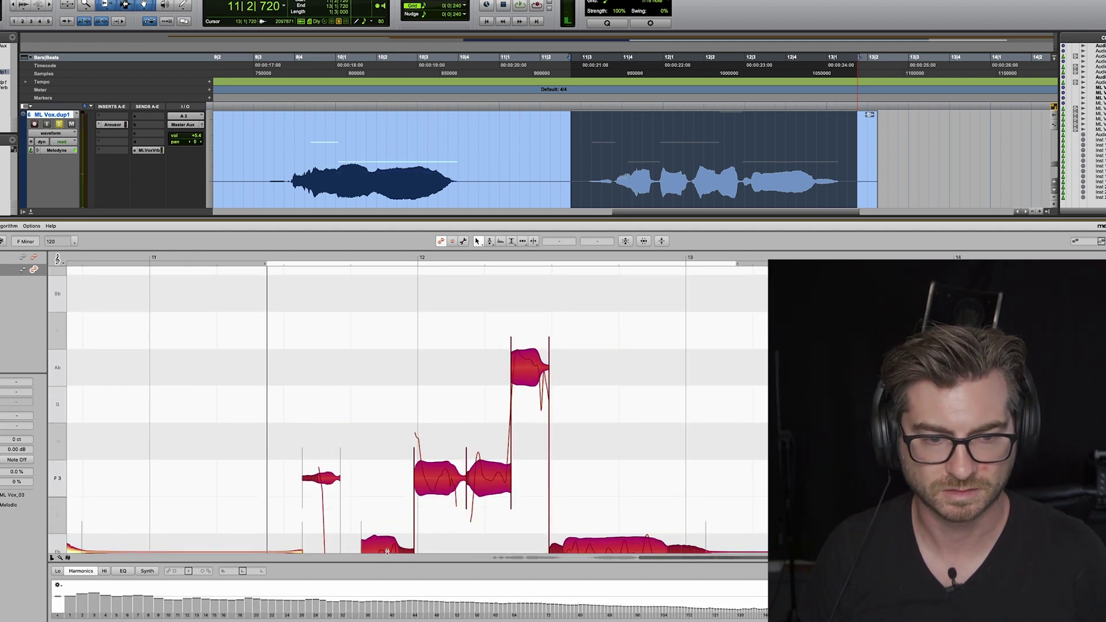
pyautogui.press('space')
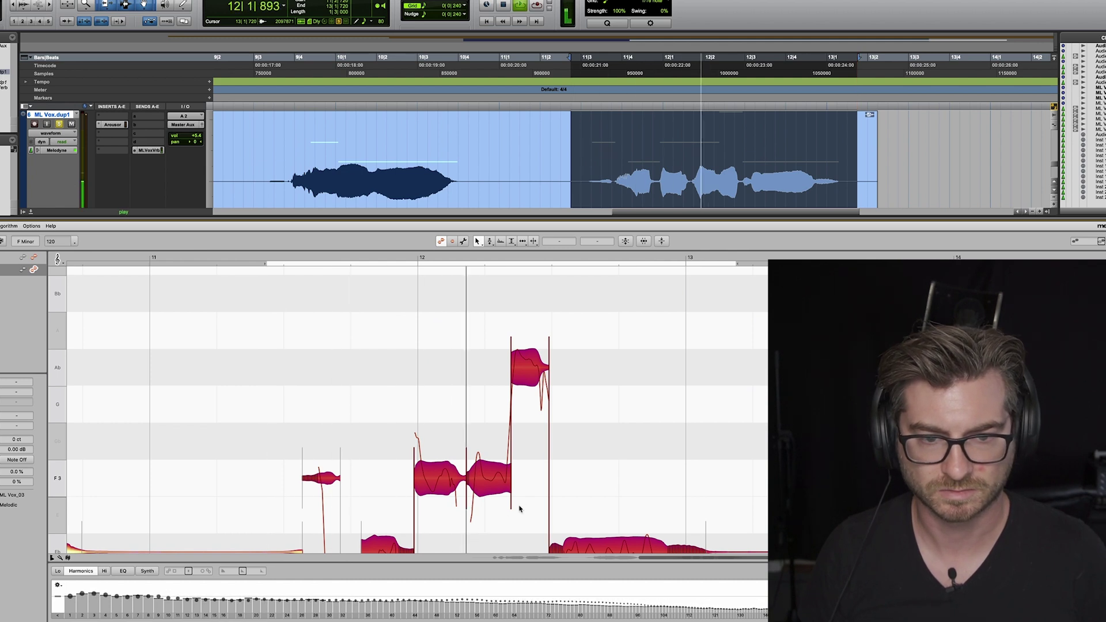
pyautogui.press('space')
# Step: Step the high Ab3 note down to G3, then F3, auditioning each
pyautogui.click(530, 370)
pyautogui.moveTo(530, 370); pyautogui.dragTo(531, 394)
pyautogui.press('space')
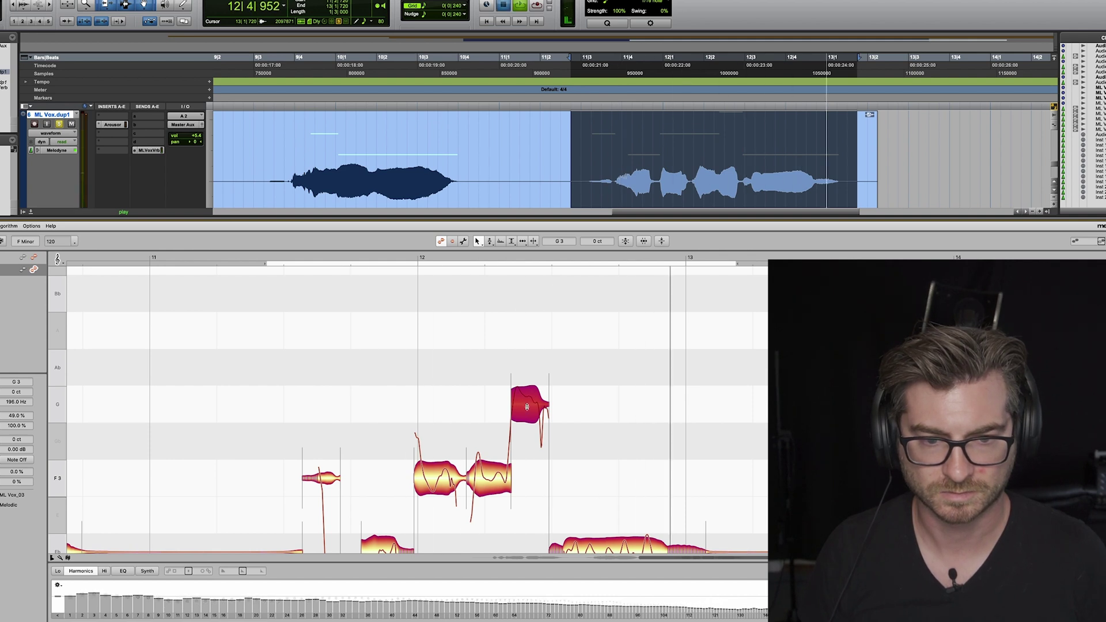
pyautogui.press('space')
pyautogui.press('Down')
pyautogui.press('Down')
pyautogui.press('space')
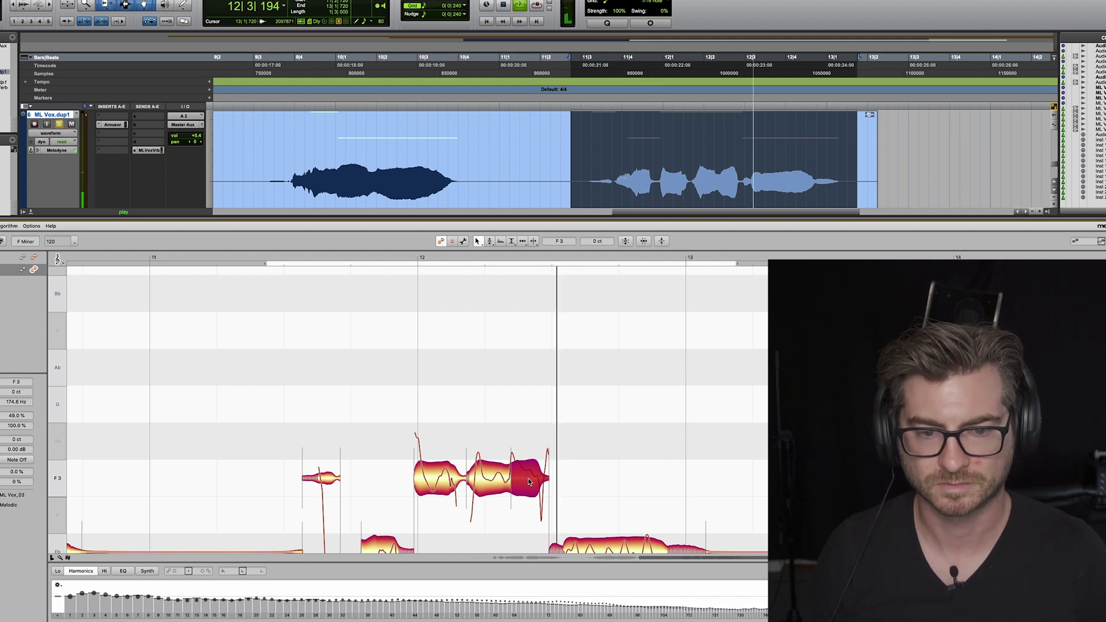
pyautogui.press('space')
# Step: Drop the high note through Eb3 to C3 and play the finished harmony phrase
pyautogui.press('Down')
pyautogui.press('Down')
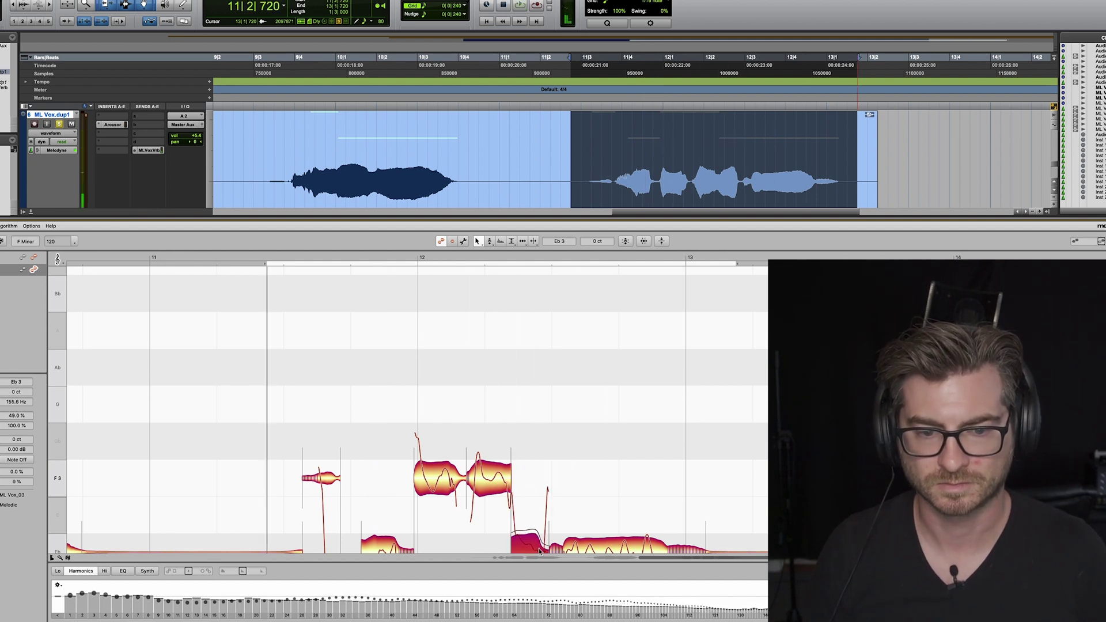
pyautogui.press('space')
pyautogui.press('super+bracketleft')
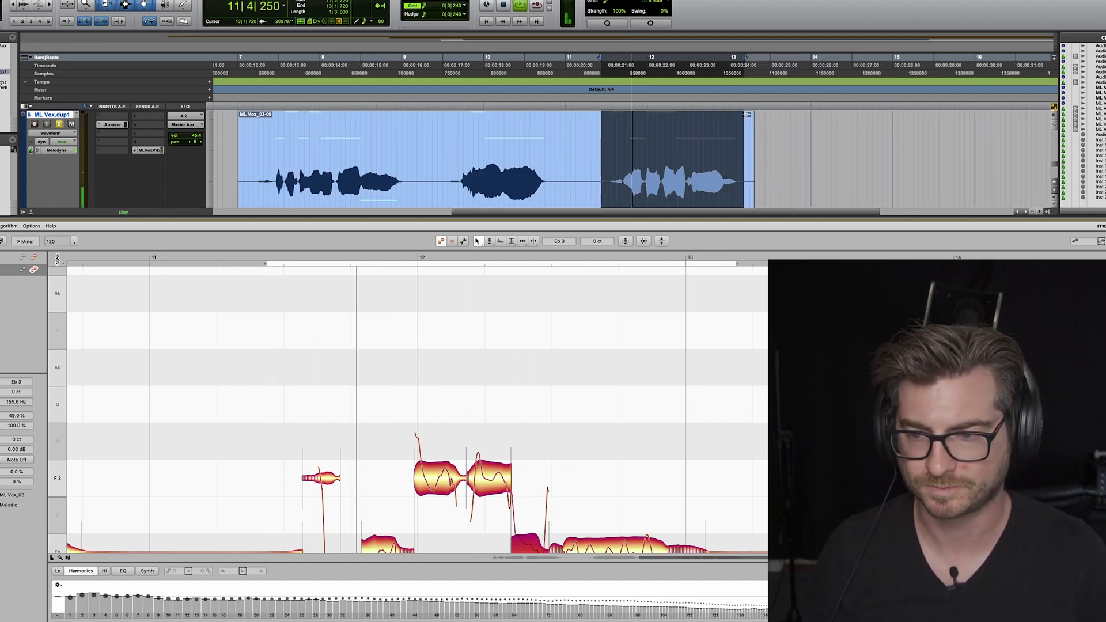
pyautogui.scroll(-3, 558, 462)
pyautogui.scroll(-2, 728, 439)
pyautogui.press('space')
pyautogui.moveTo(525, 458); pyautogui.dragTo(525, 507)
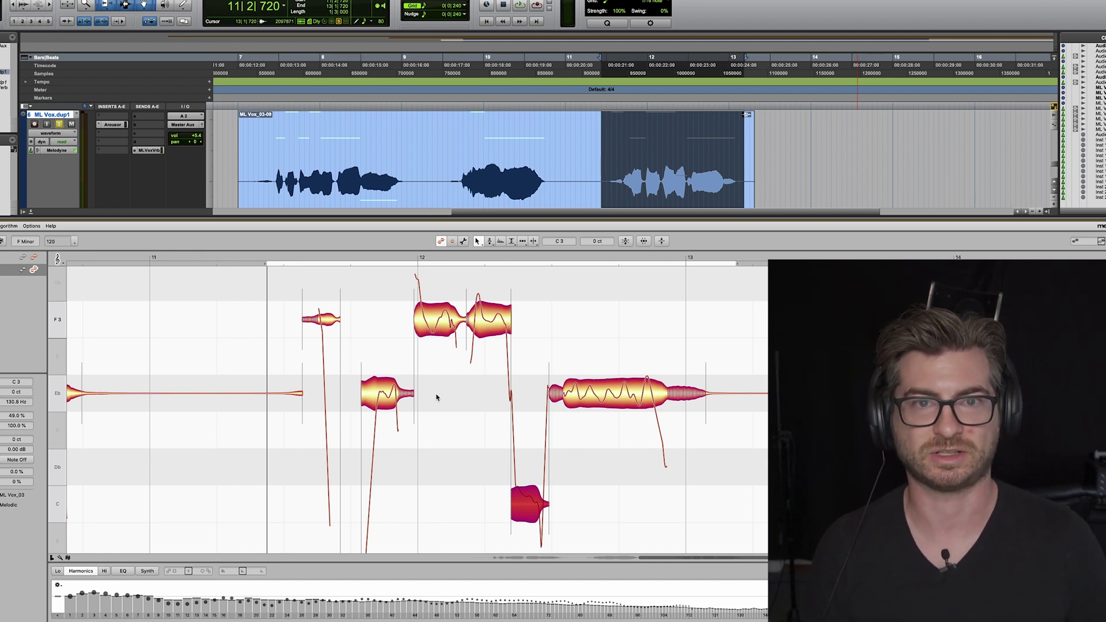
pyautogui.press('space')
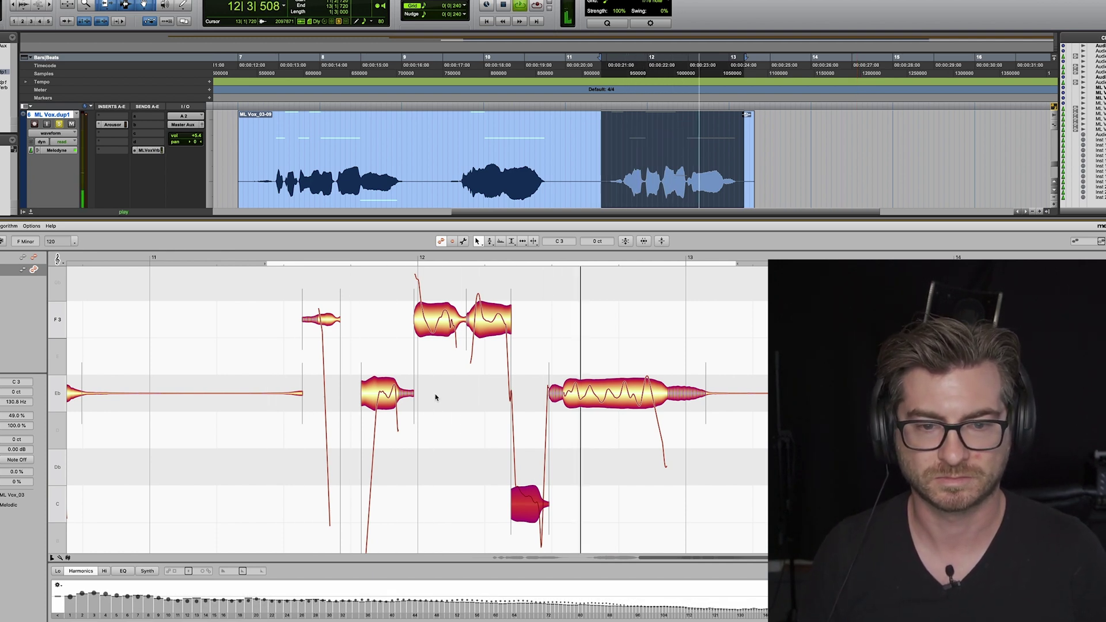
pyautogui.press('space')
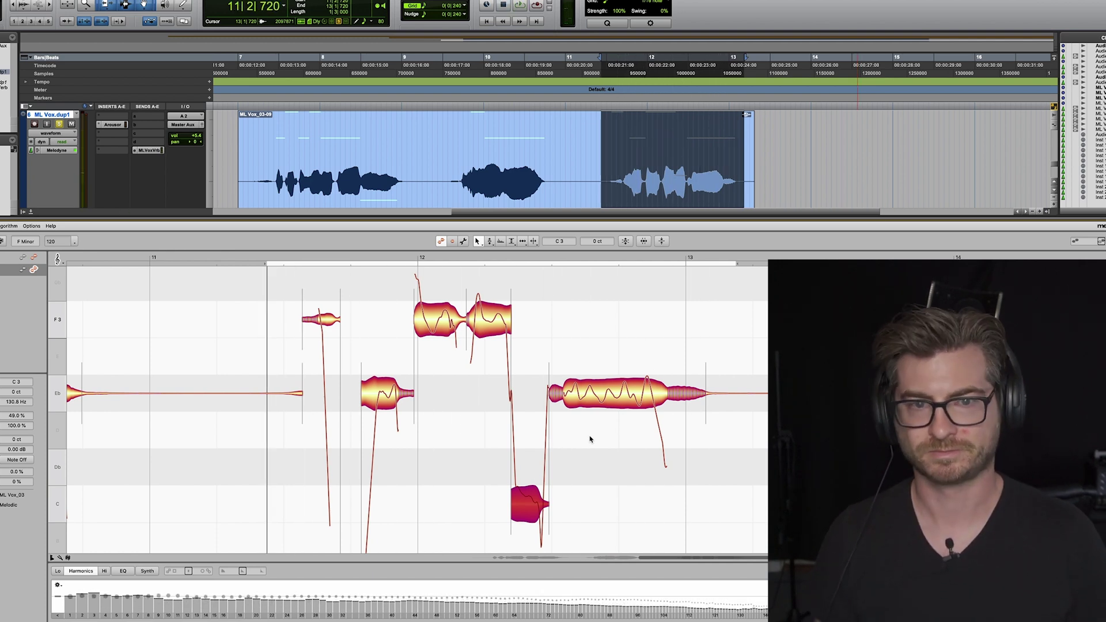
# Step: Close the Melodyne editor and set the play start at bar 7
pyautogui.click(32, 213)
pyautogui.click(401, 336)
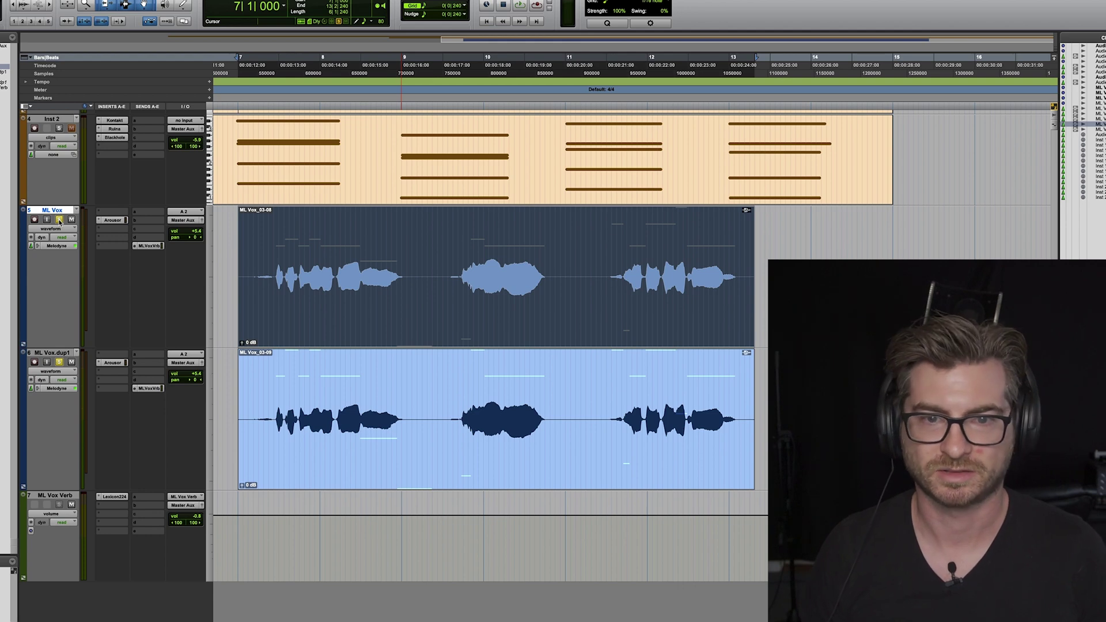
pyautogui.scroll(6, 609, 266)
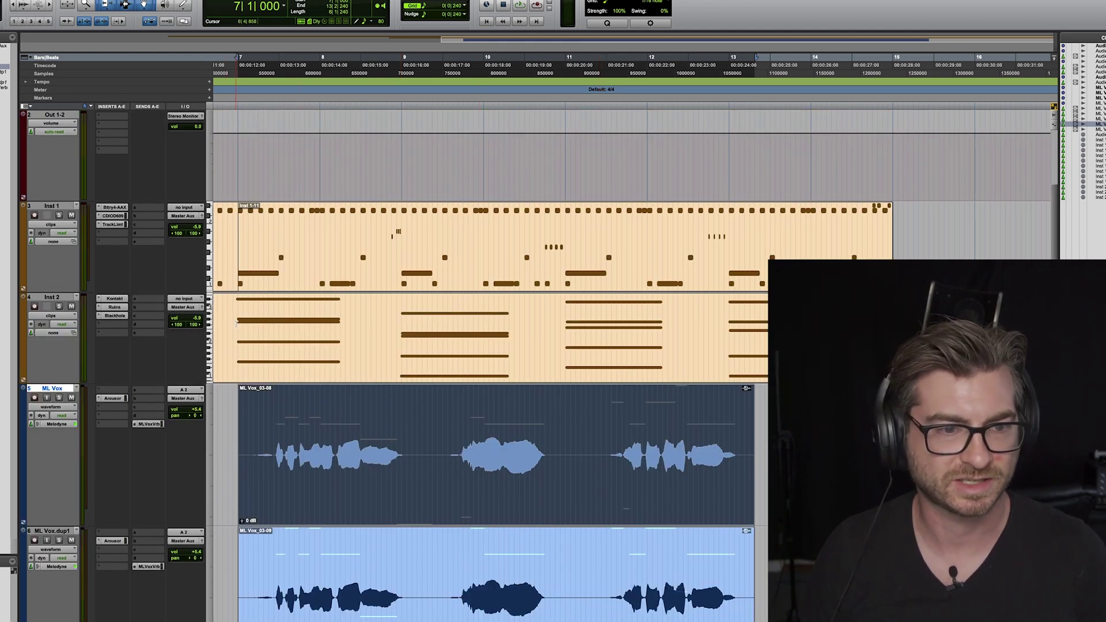
pyautogui.click(234, 321)
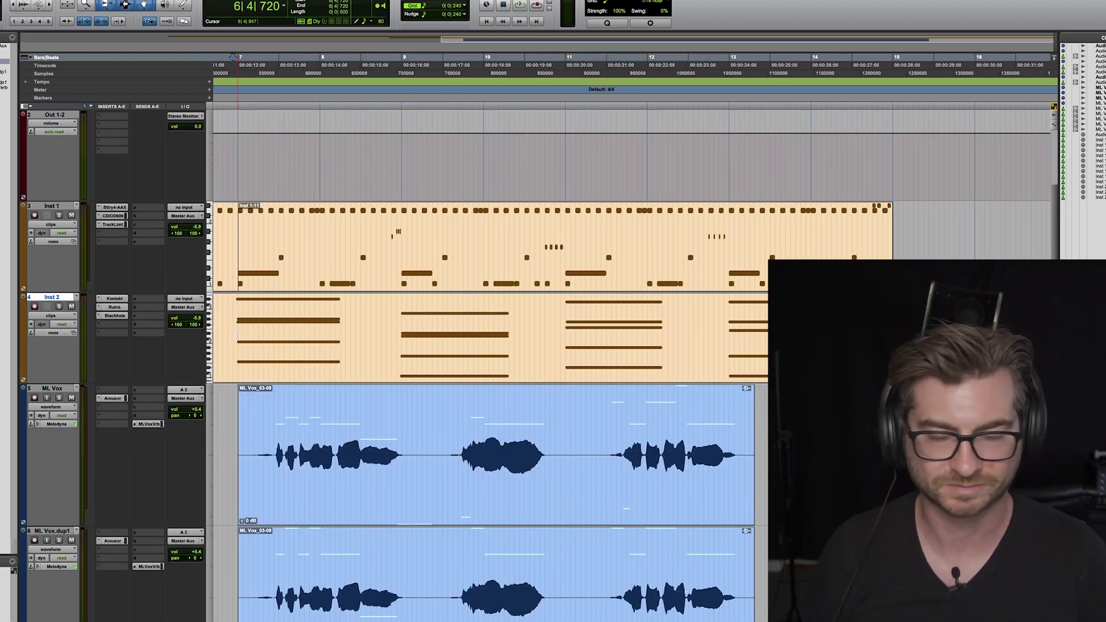
pyautogui.scroll(-3, 237, 334)
pyautogui.click(248, 319)
# Step: Play the harmony vocal with the instrument tracks from bar 7, then stop
pyautogui.press('space')
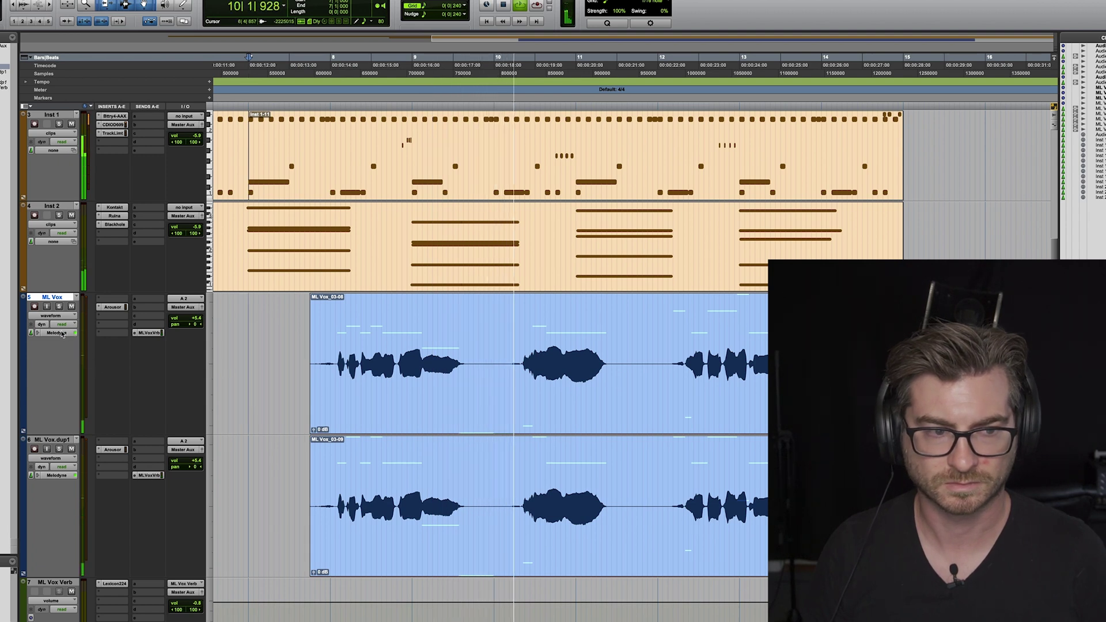
pyautogui.hotkey('ctrl', '=')
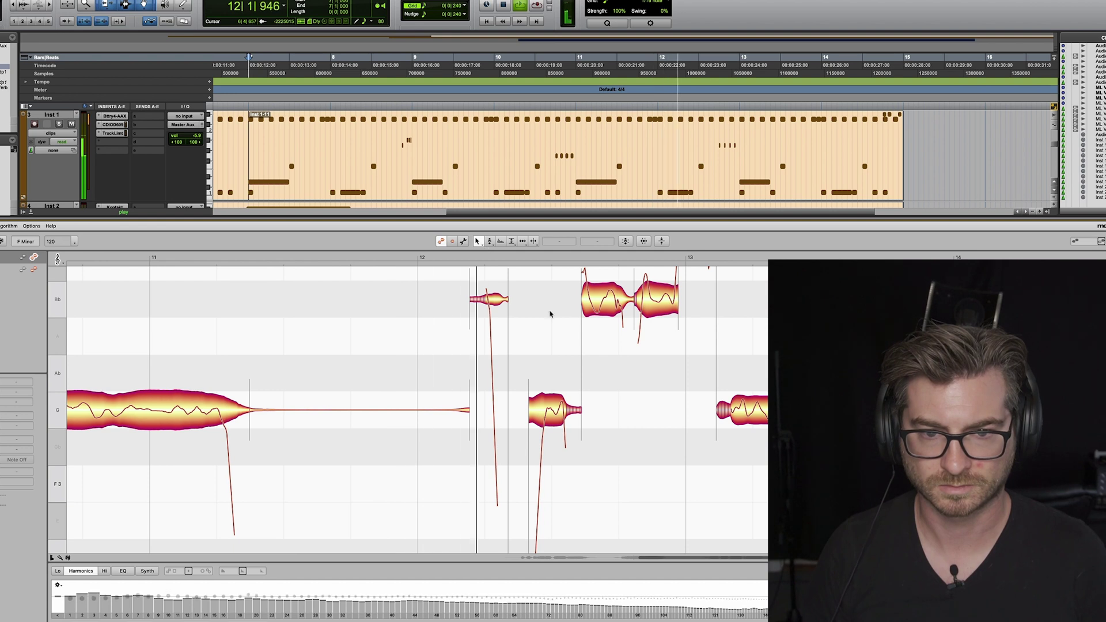
pyautogui.scroll(1, 624, 420)
pyautogui.scroll(5, 630, 422)
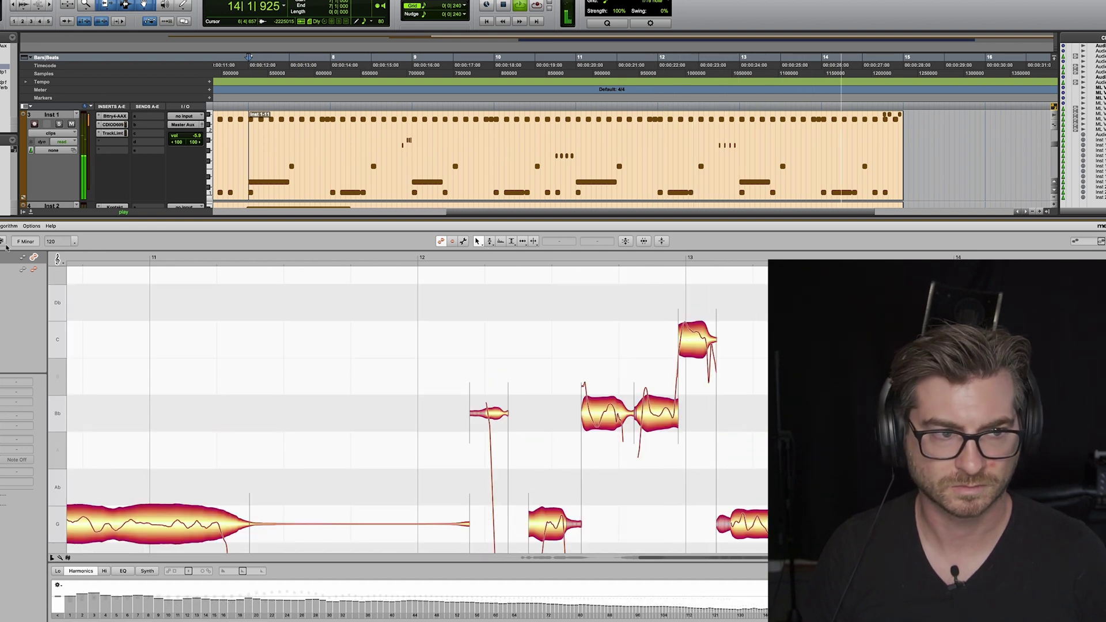
pyautogui.press('space')
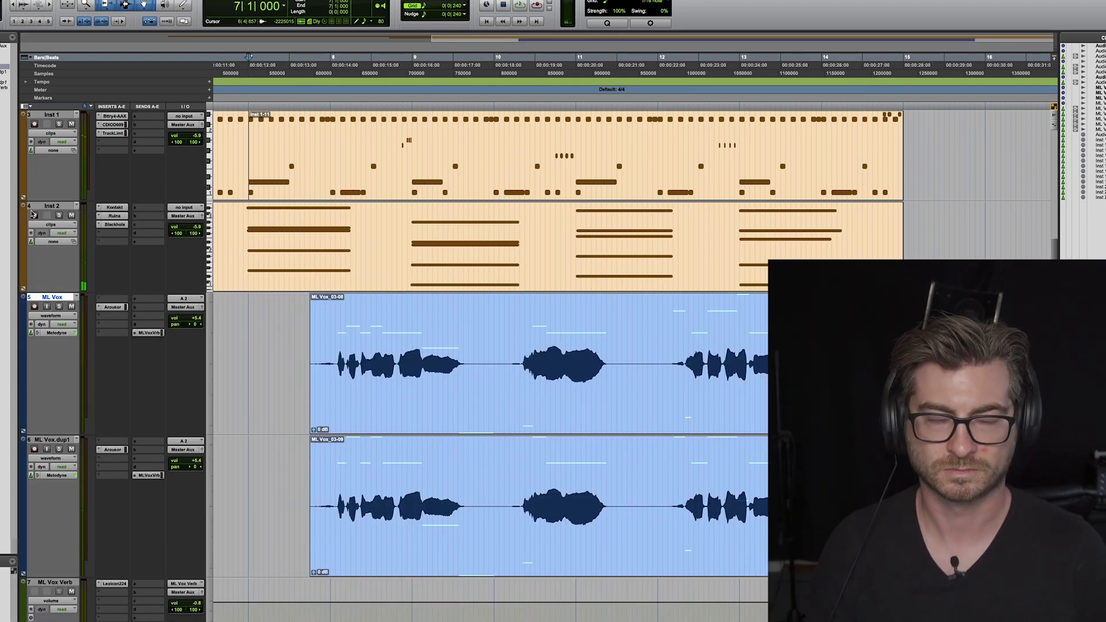